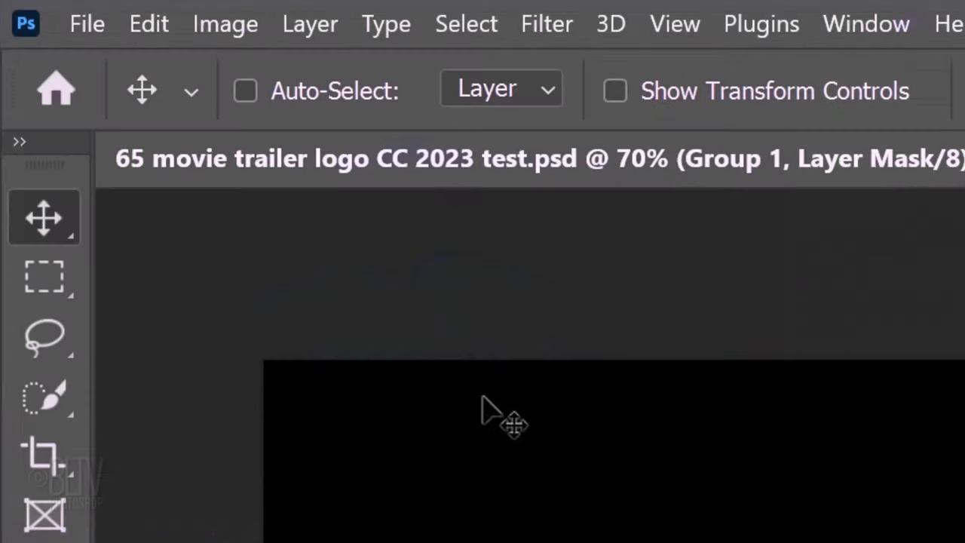
Create a new 3840 × 2160 px, 72 ppi document from the recent preset
click(89, 25)
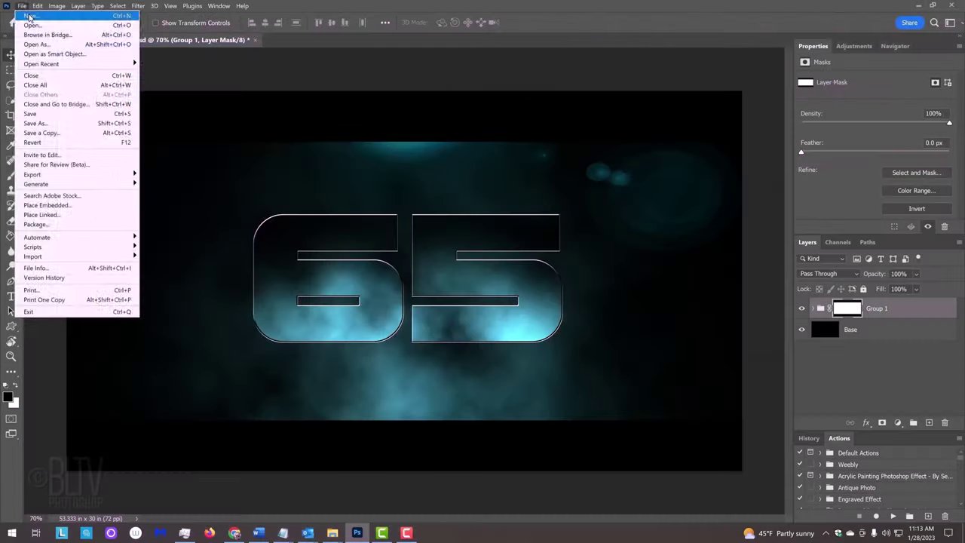
click(113, 63)
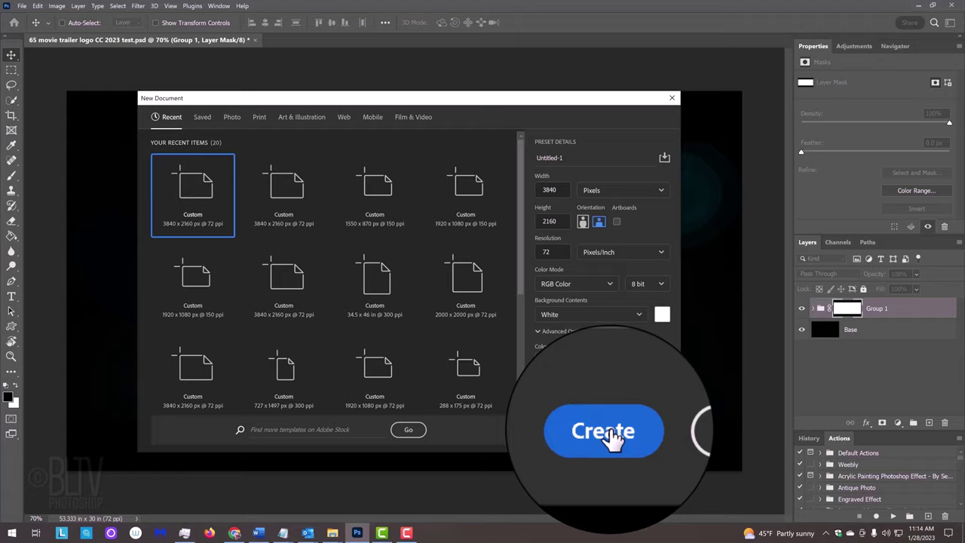
click(612, 436)
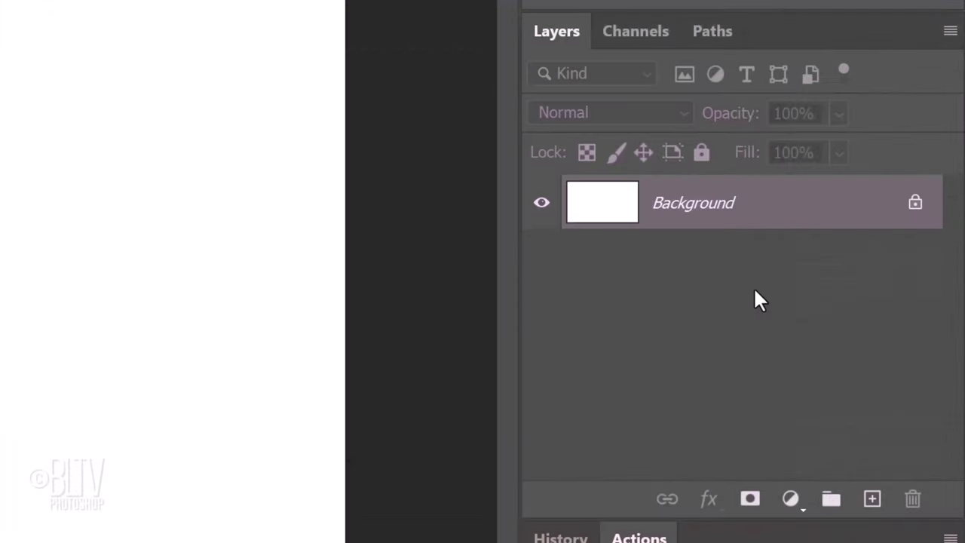
Unlock the Background as Layer 0, add a black-filled Layer 1 beneath, and group Layer 0 into Group 1
click(945, 308)
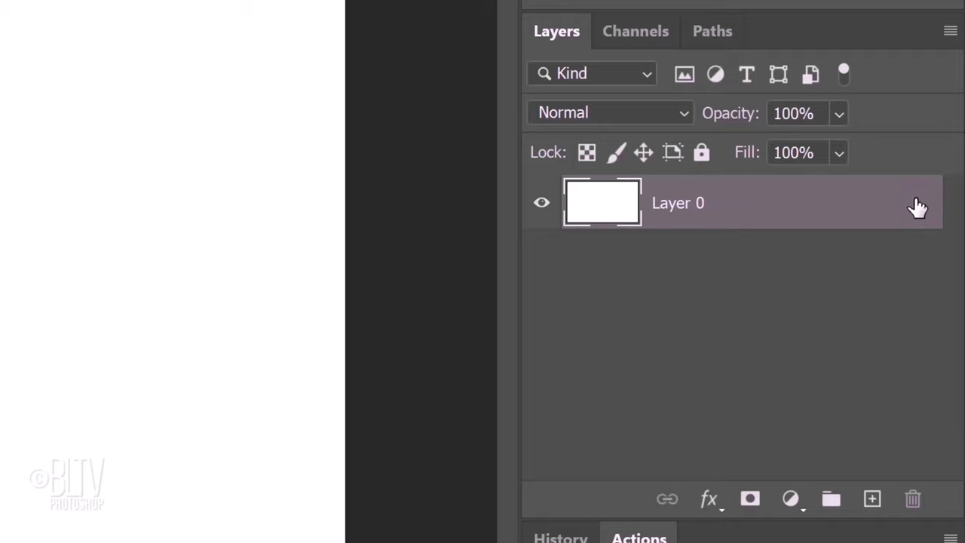
ctrl+click(871, 499)
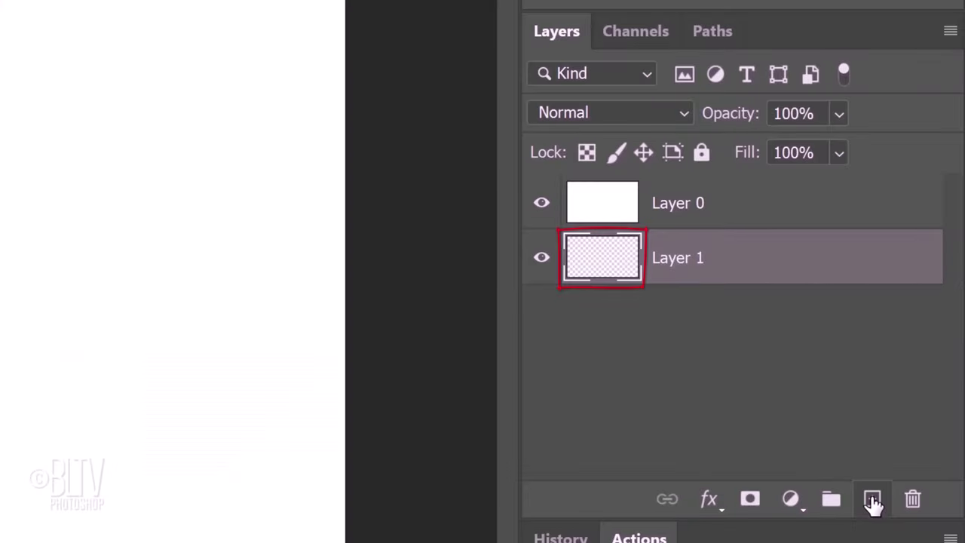
key(alt+Delete)
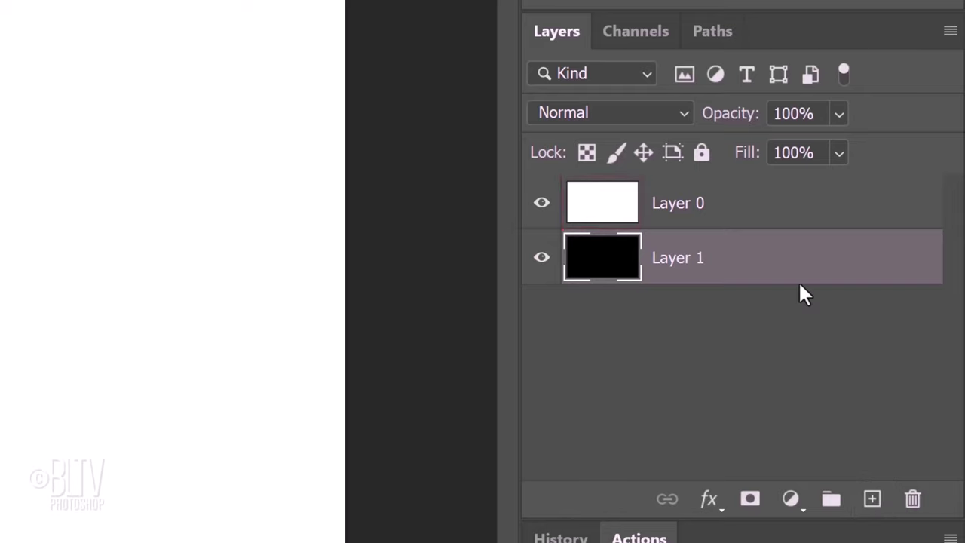
click(767, 205)
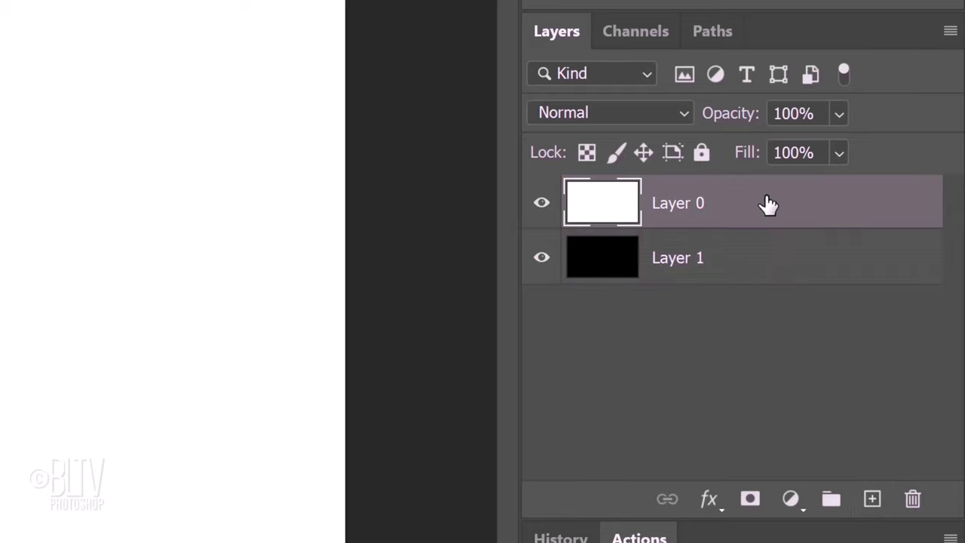
key(ctrl+g)
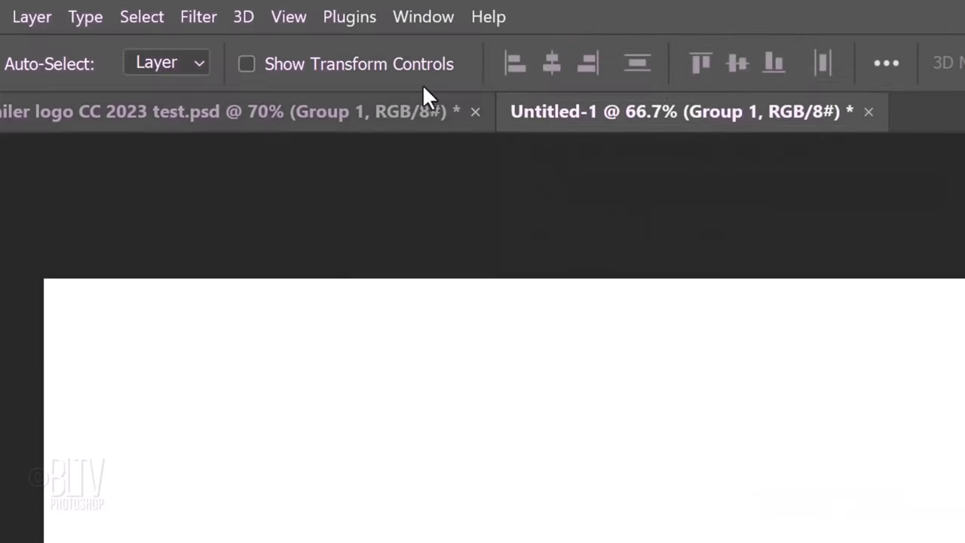
Add a 1-row guide layout with 4 in top and bottom margins
click(290, 19)
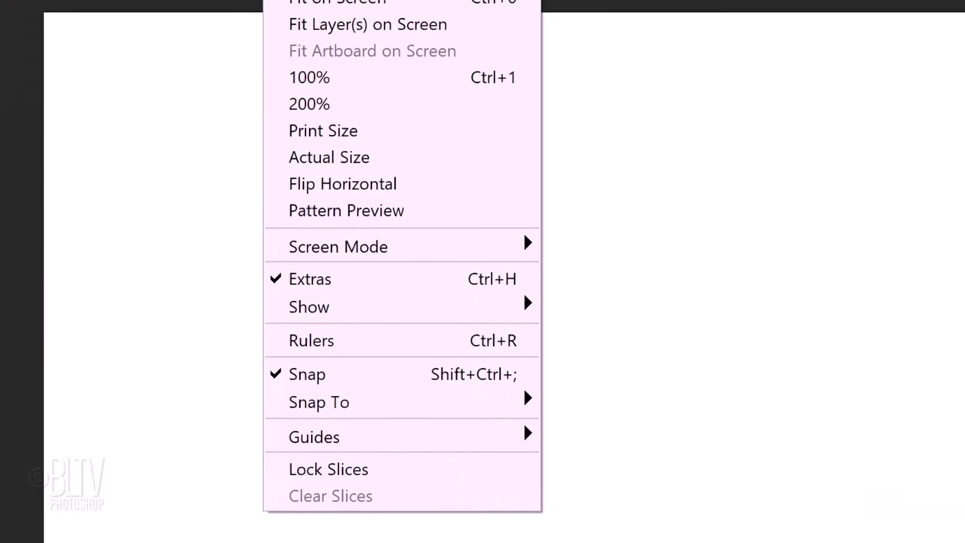
mouse_move(319, 334)
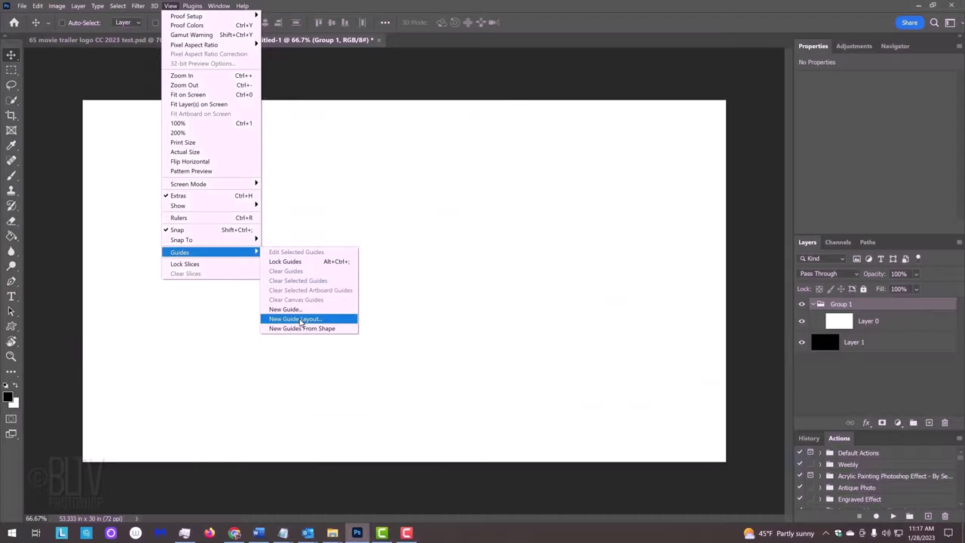
click(649, 457)
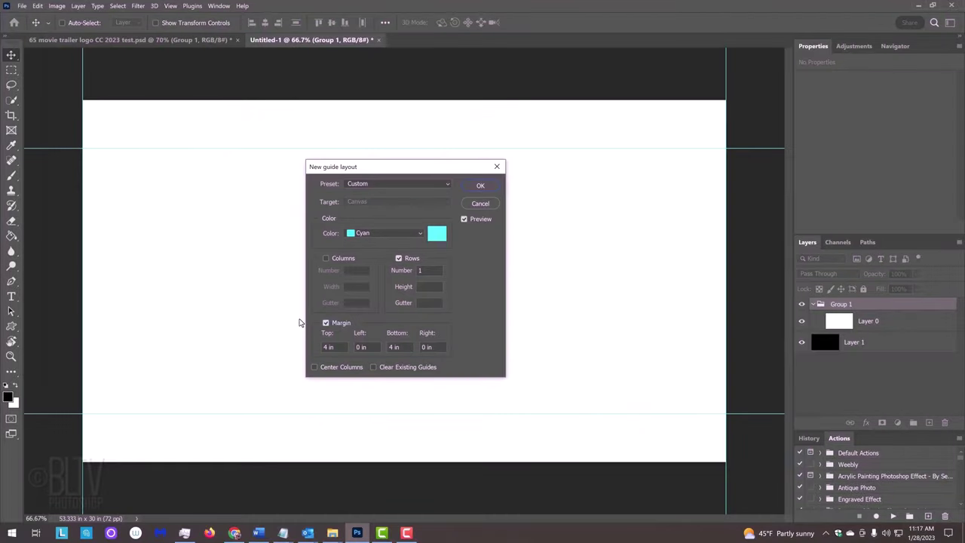
key(ctrl+h)
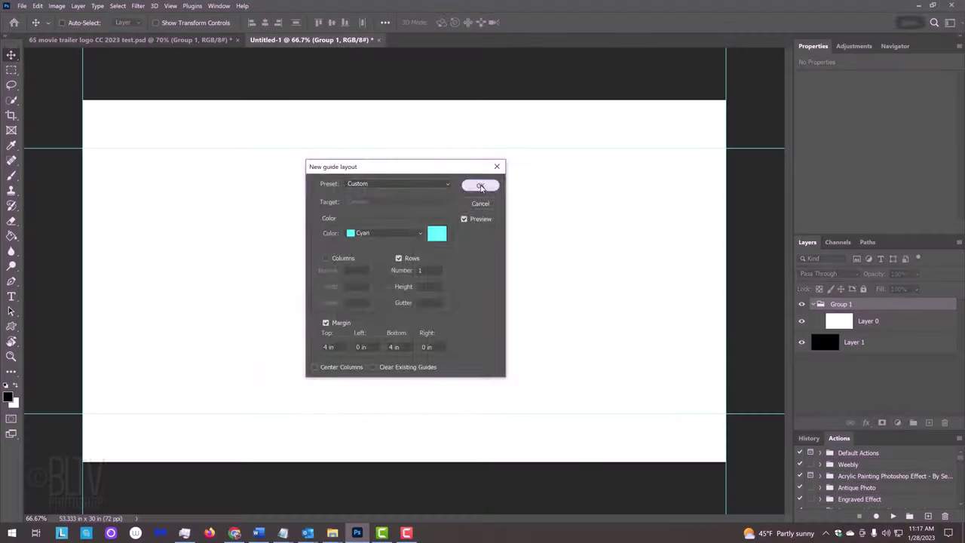
click(641, 87)
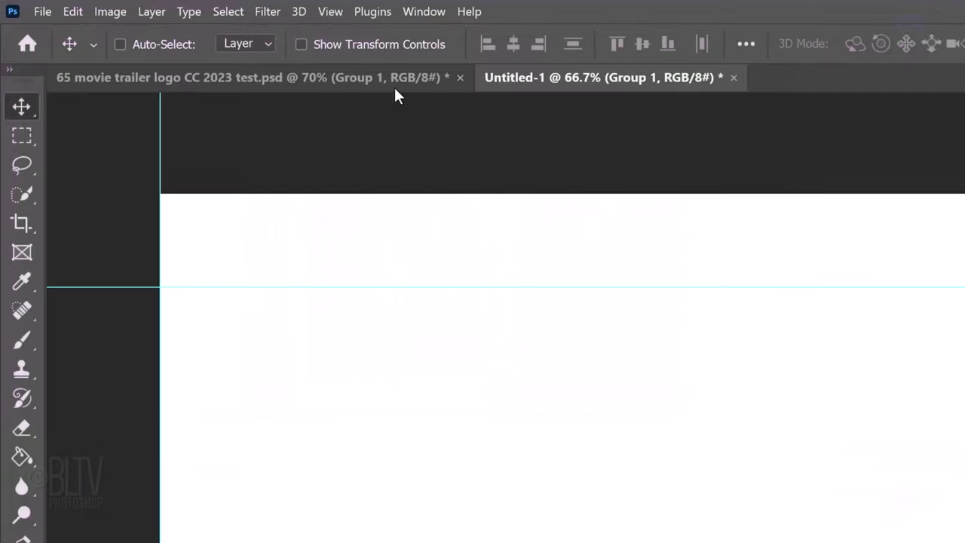
With snapping on, marquee-select the top strip to the upper guide and add the bottom strip
click(331, 12)
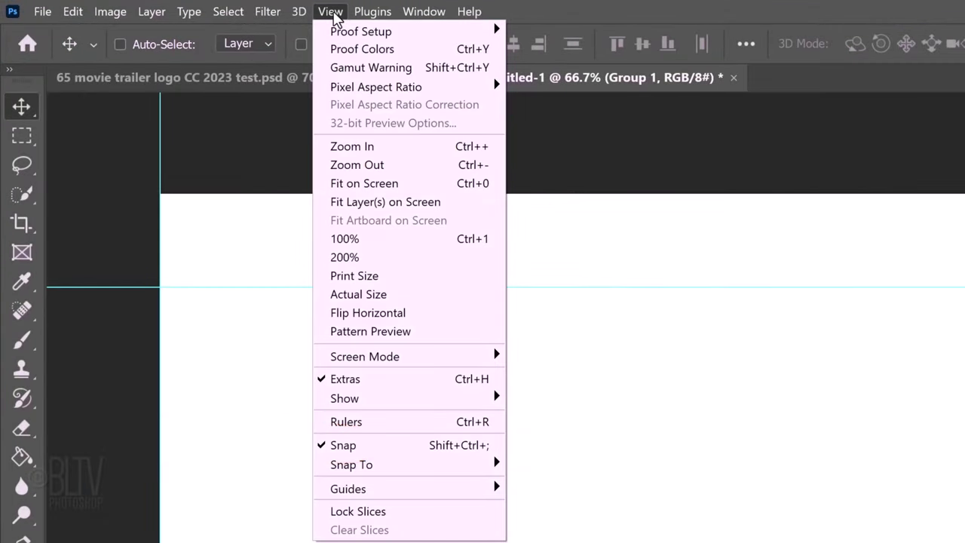
click(334, 12)
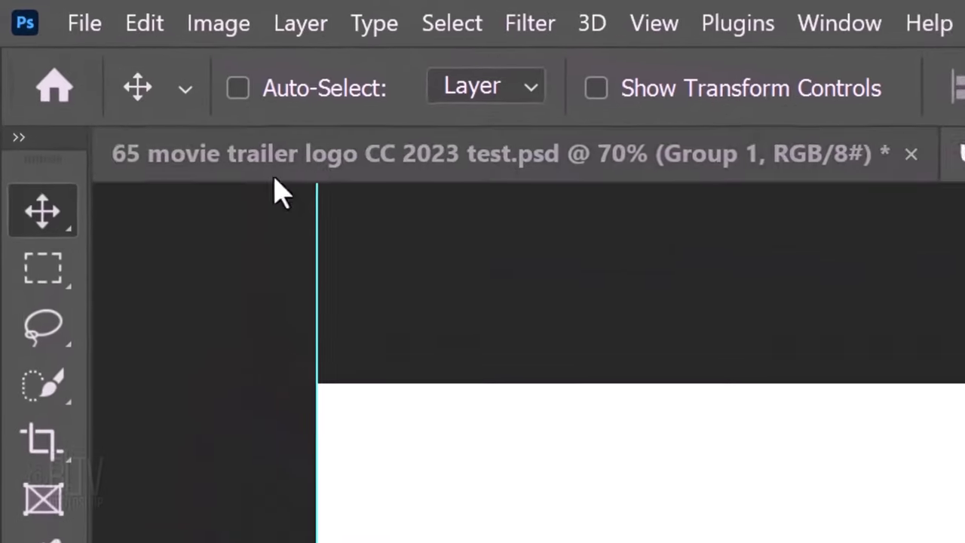
click(22, 136)
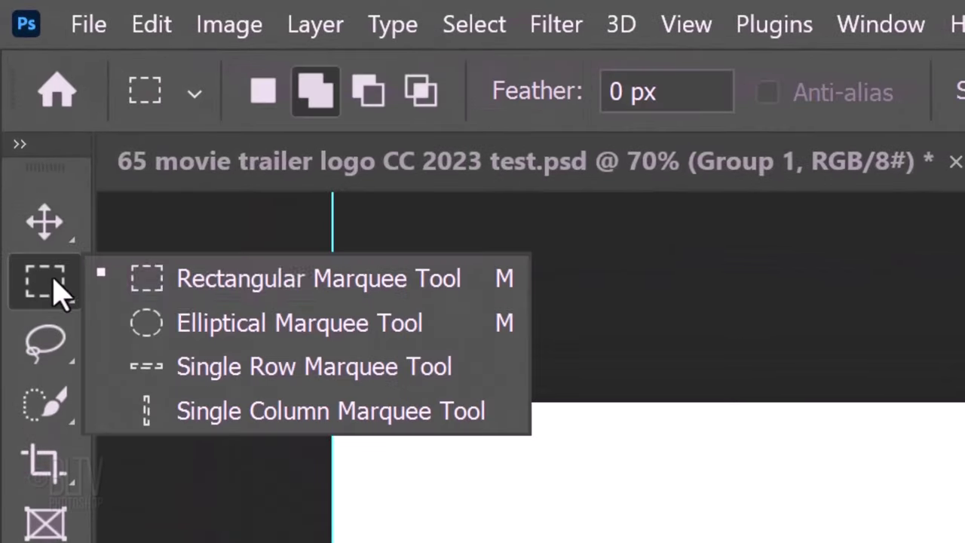
click(213, 287)
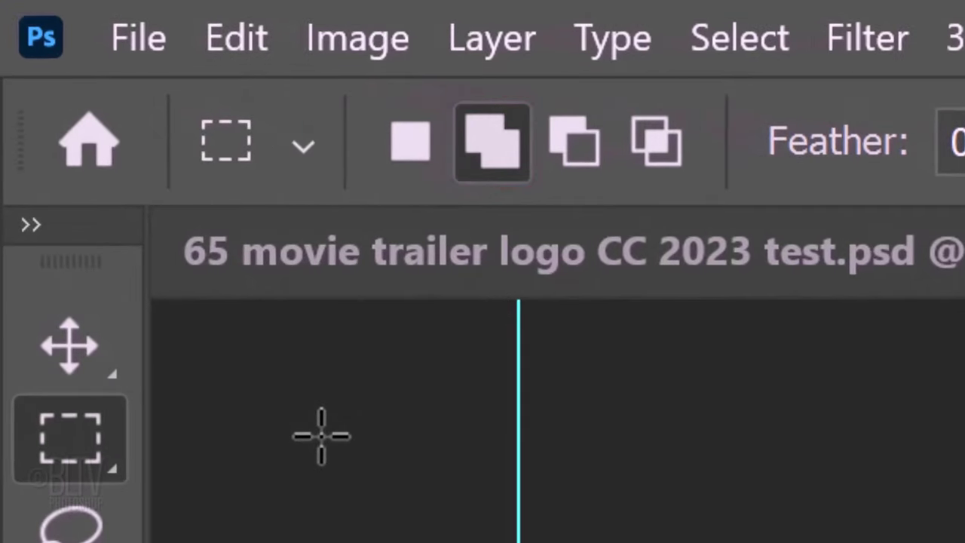
click(66, 76)
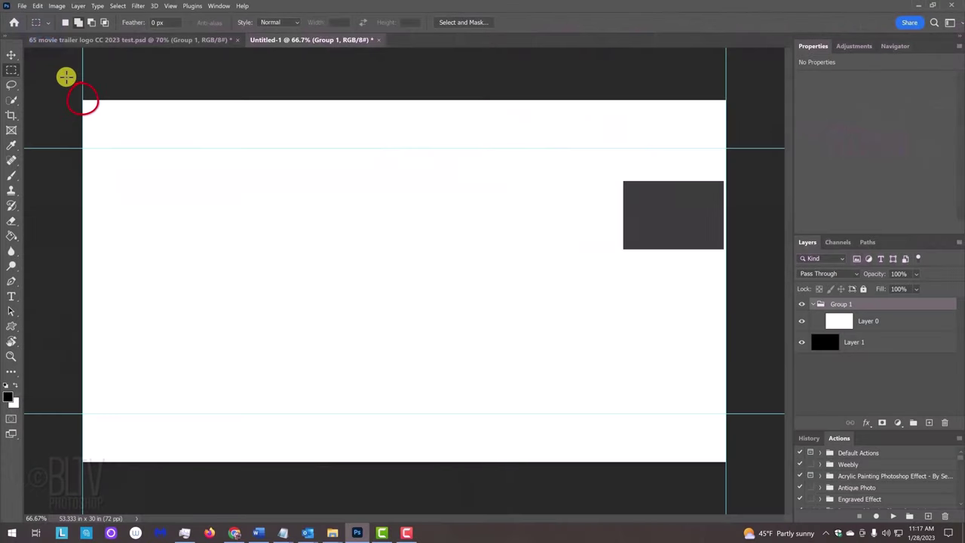
drag(65, 76, 733, 148)
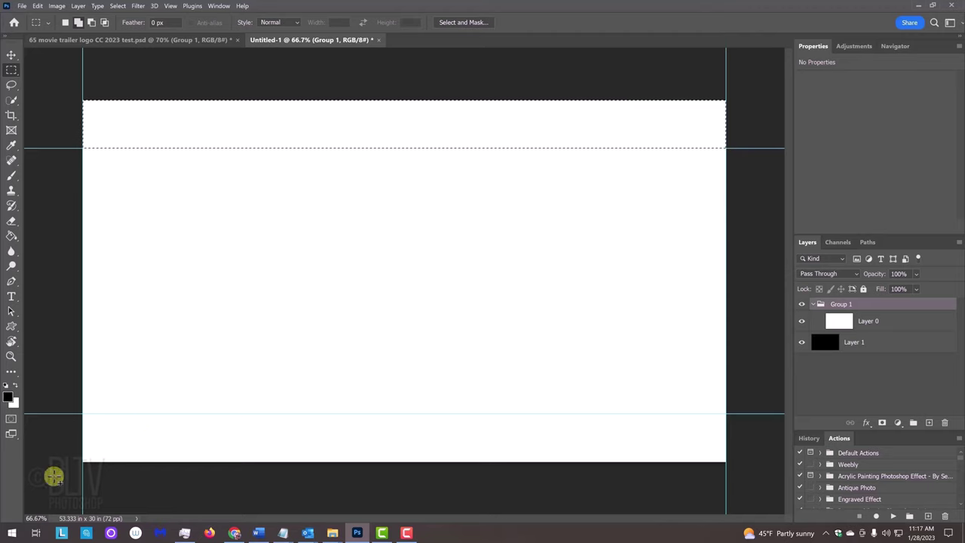
drag(82, 462, 741, 412)
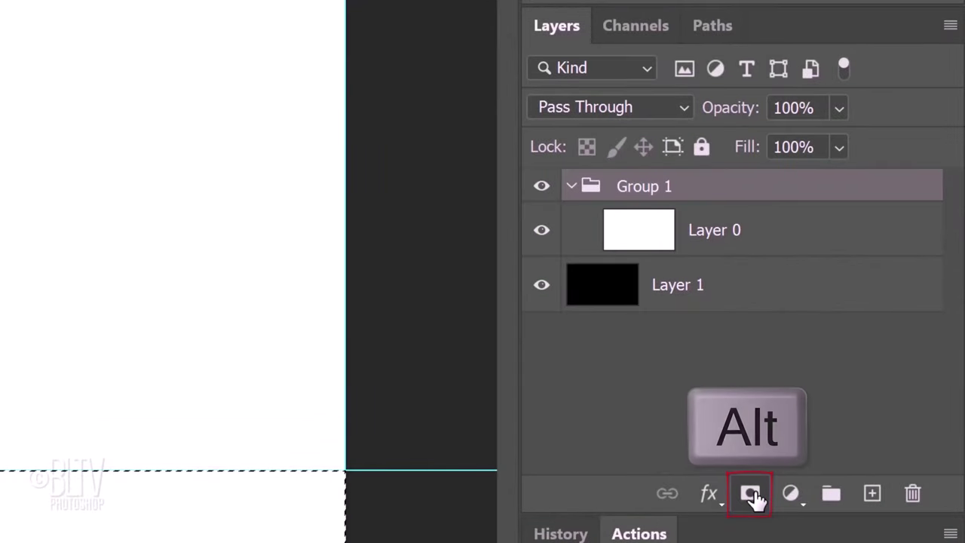
Mask Group 1 to reveal black letterbox bars and set the foreground colour to #308292
alt+click(751, 494)
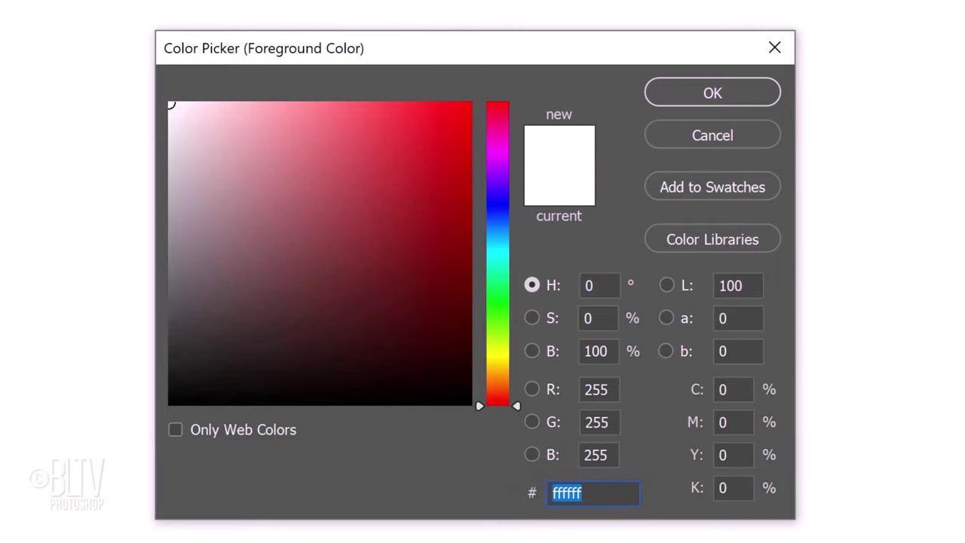
text(30)
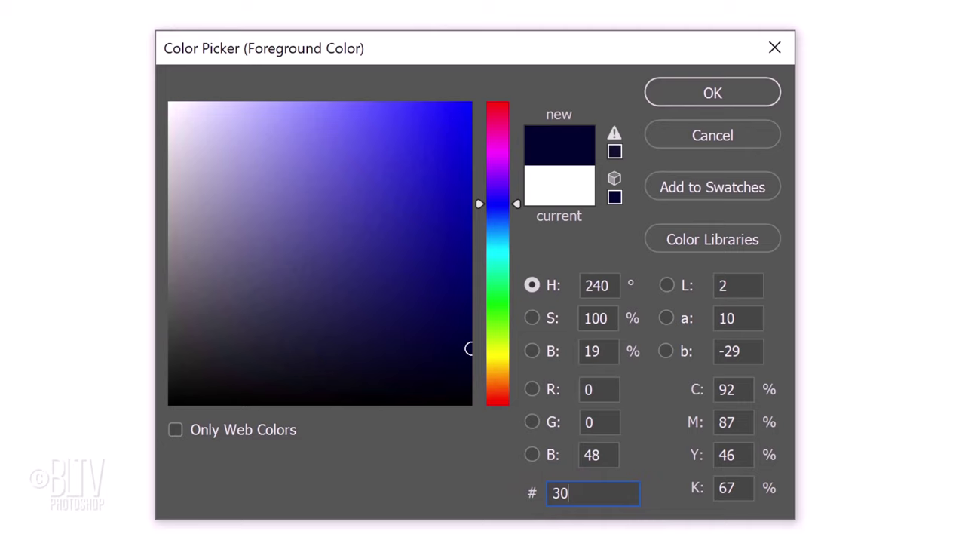
text(82)
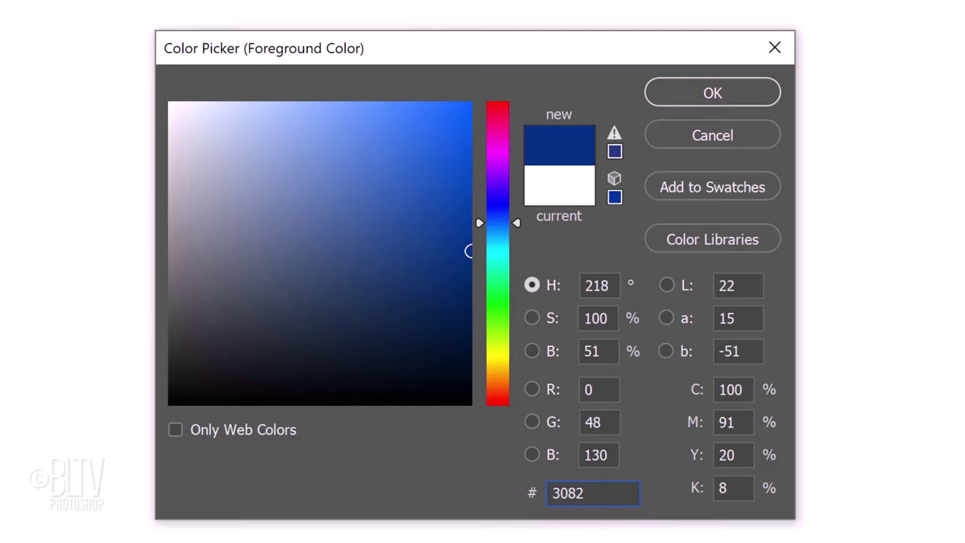
text(92)
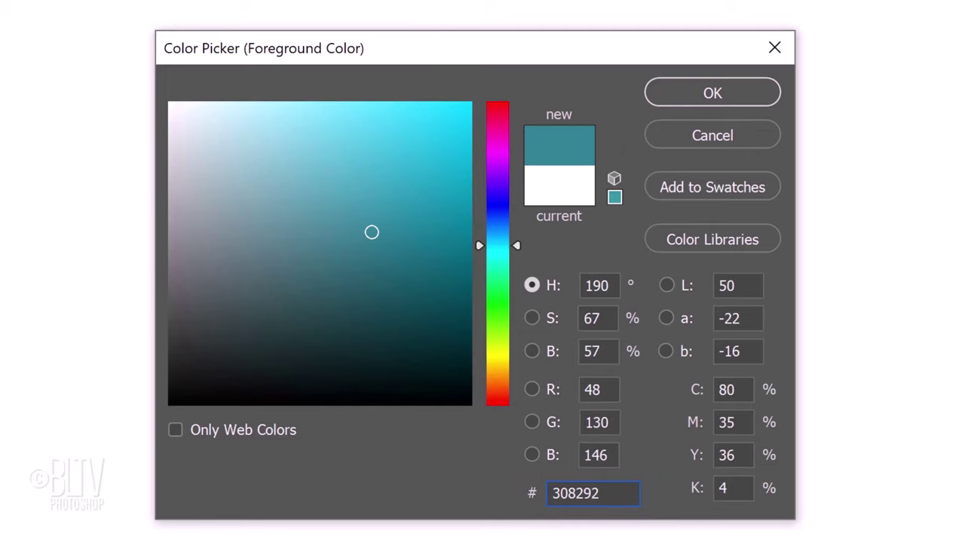
key(Return)
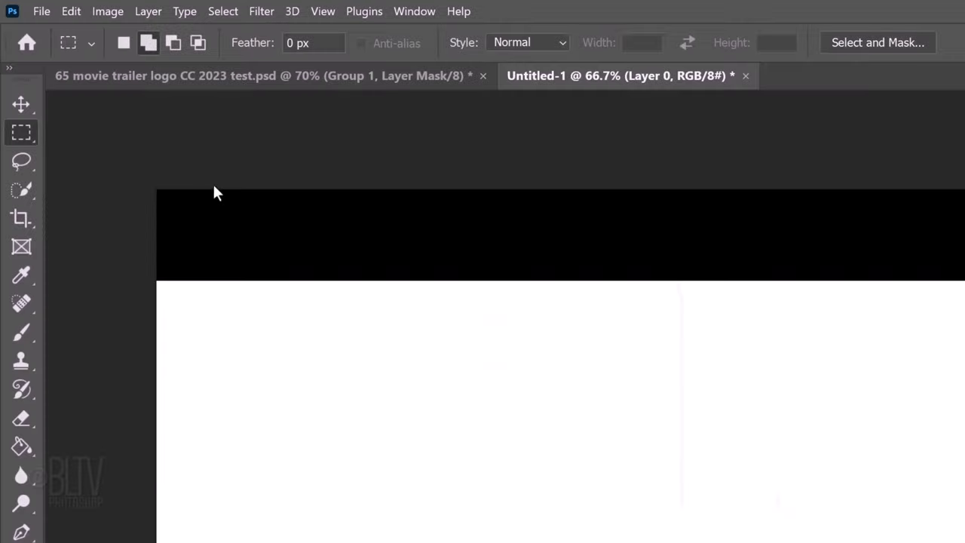
Fill Layer 0 with teal Render Clouds
click(258, 12)
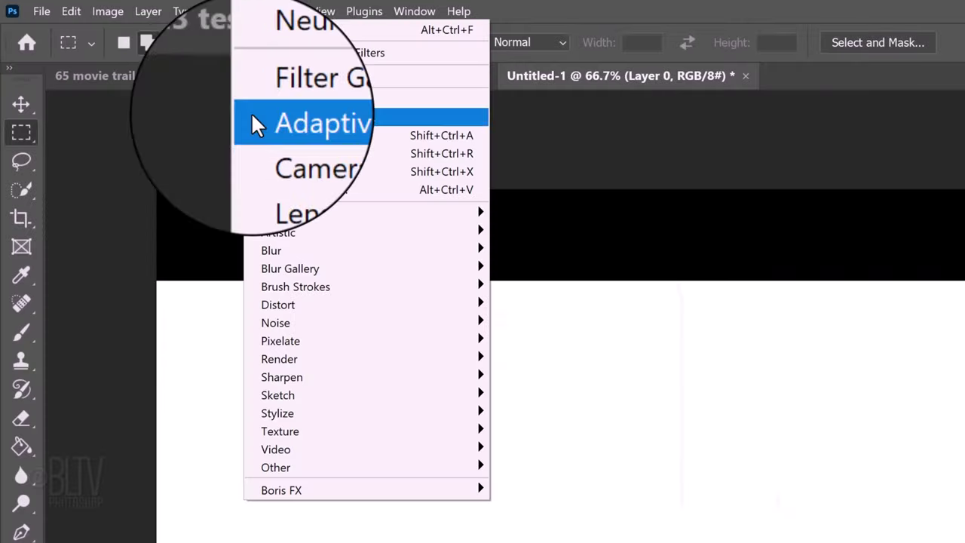
mouse_move(281, 358)
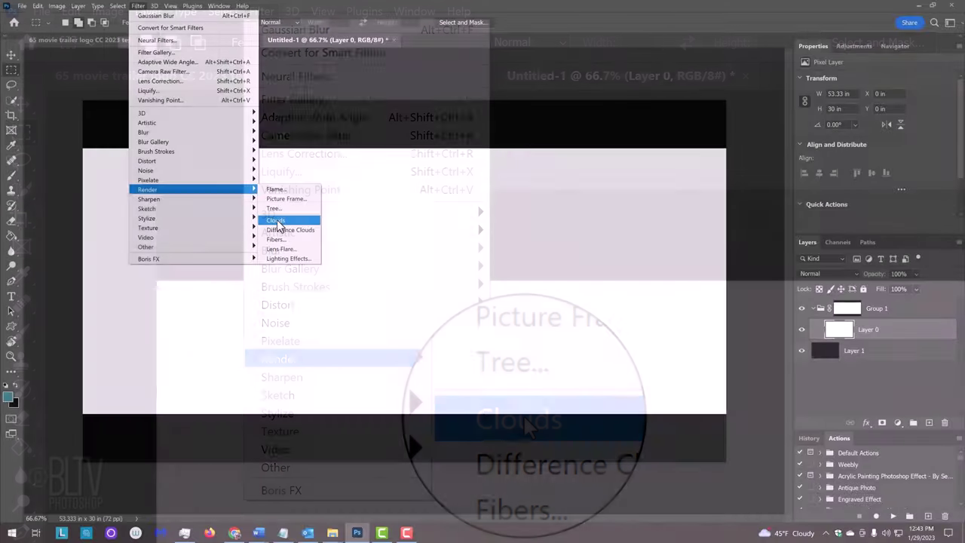
click(524, 418)
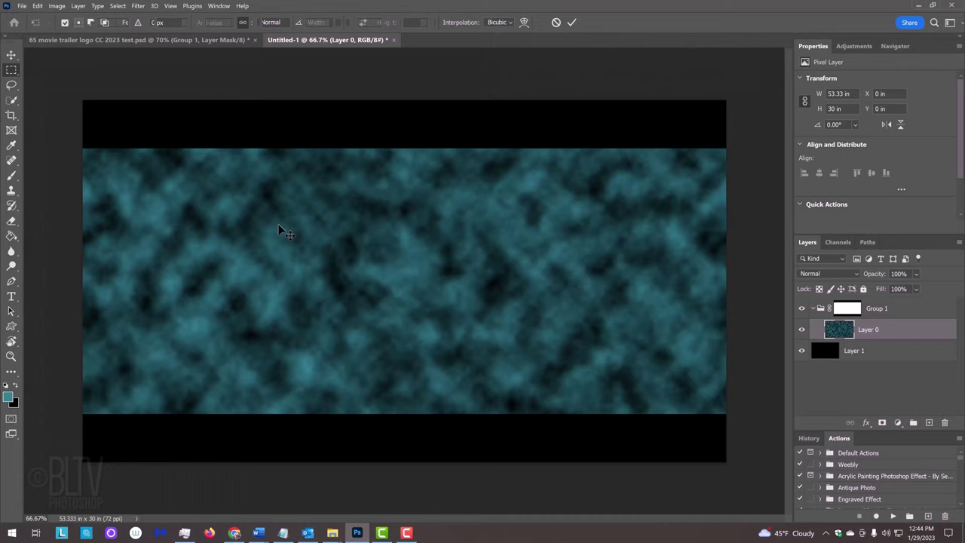
Scale the clouds layer to 300% width with linked height using Free Transform
key(ctrl+t)
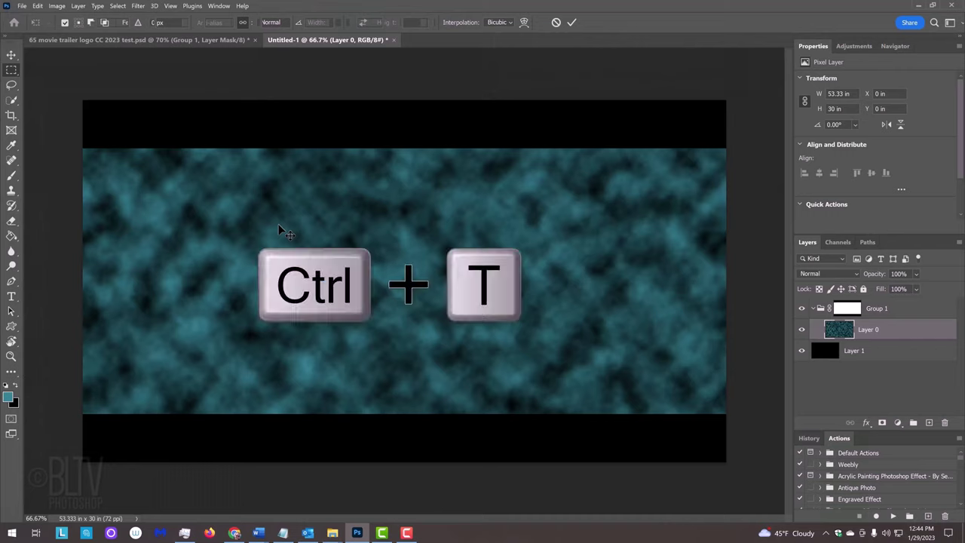
key(ctrl+t)
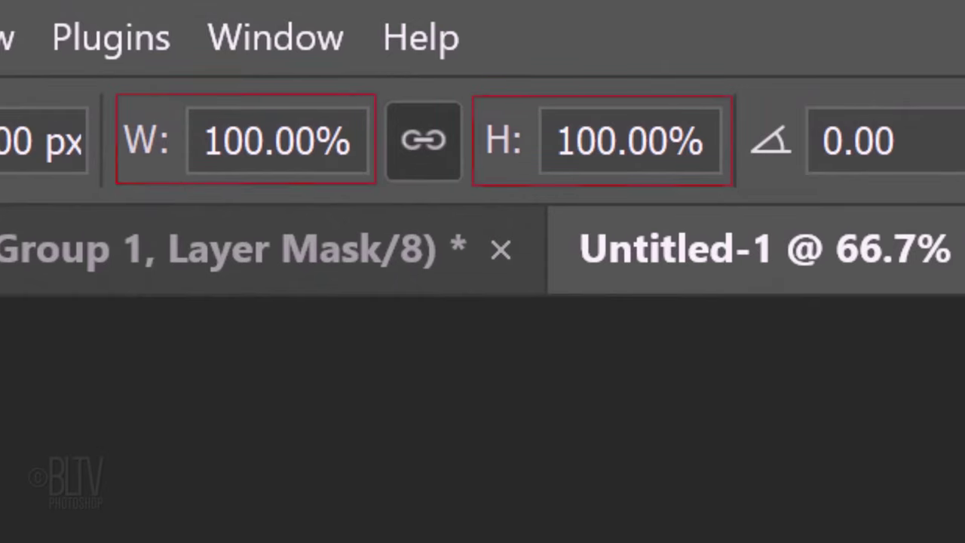
click(264, 115)
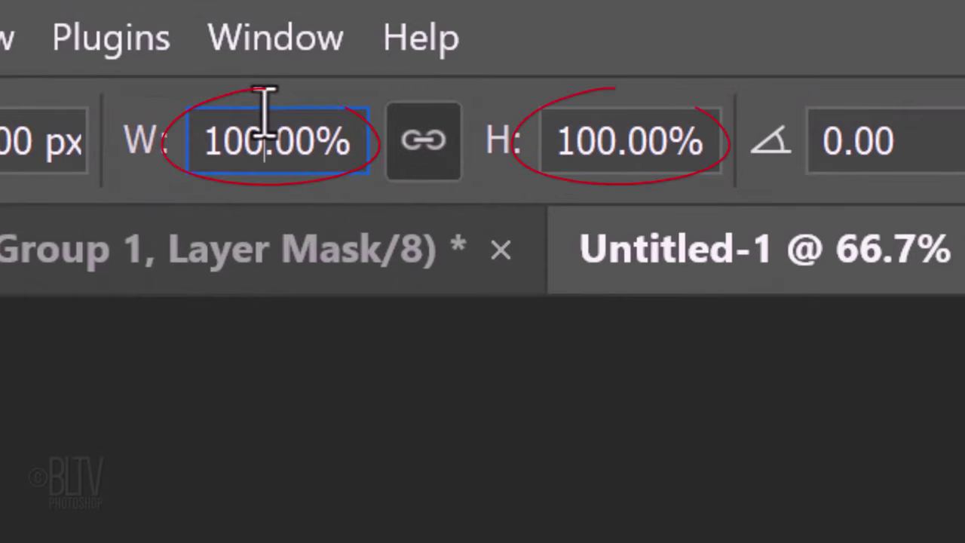
key(BackSpace)
key(BackSpace)
key(BackSpace)
text(300)
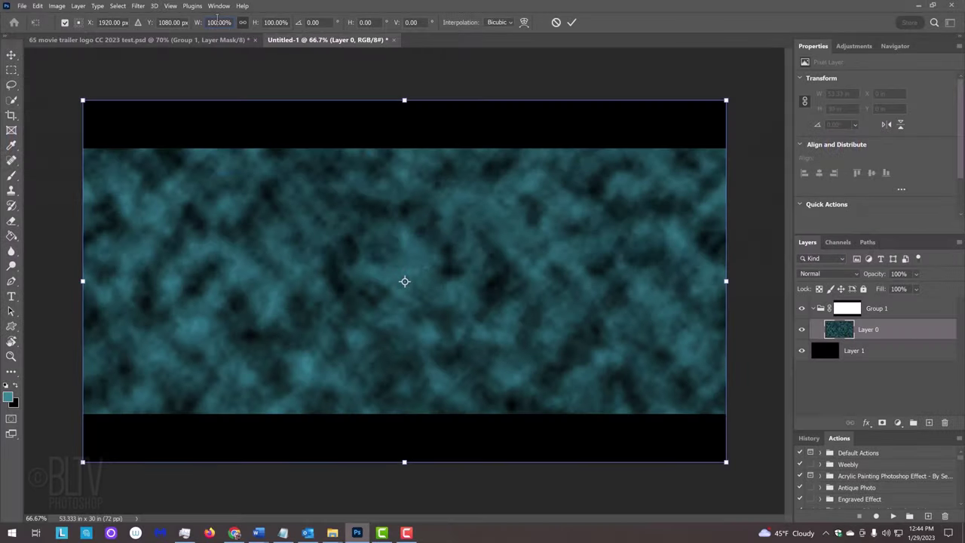
key(Return)
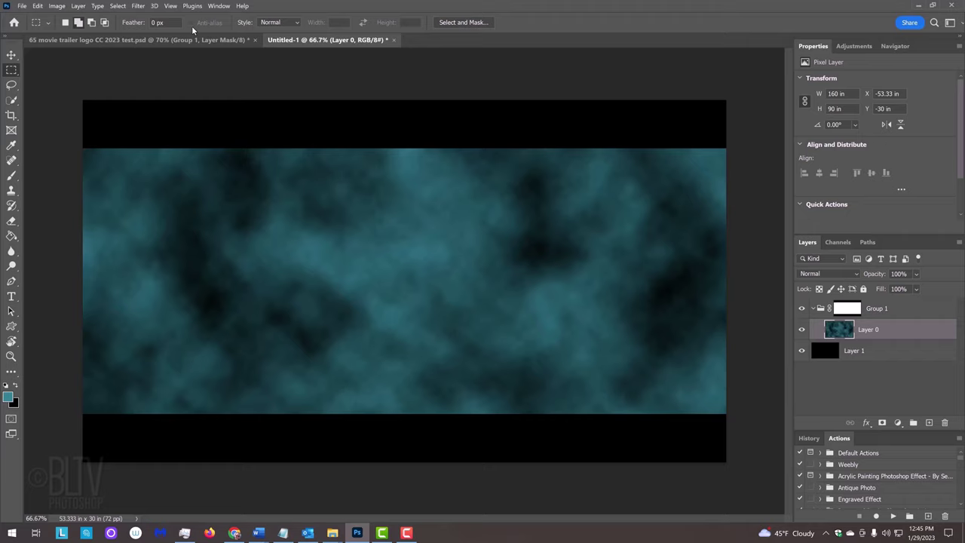
Select all, crop the cloud layer to the canvas bounds, and deselect
key(ctrl+a)
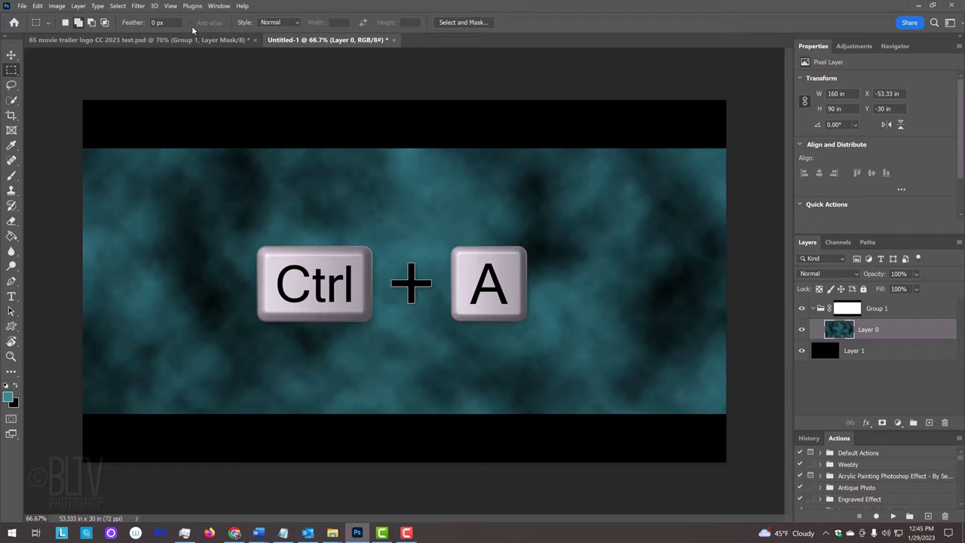
key(ctrl+a)
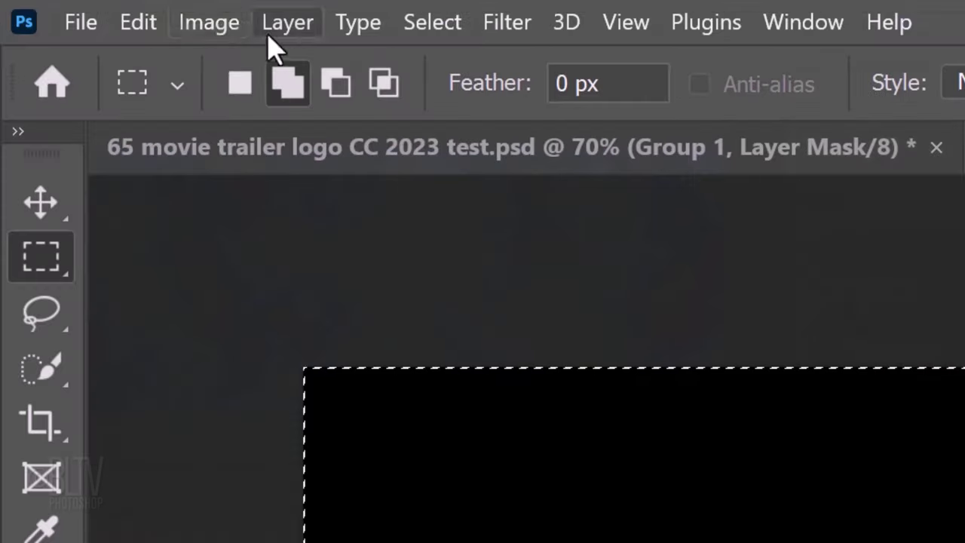
click(58, 7)
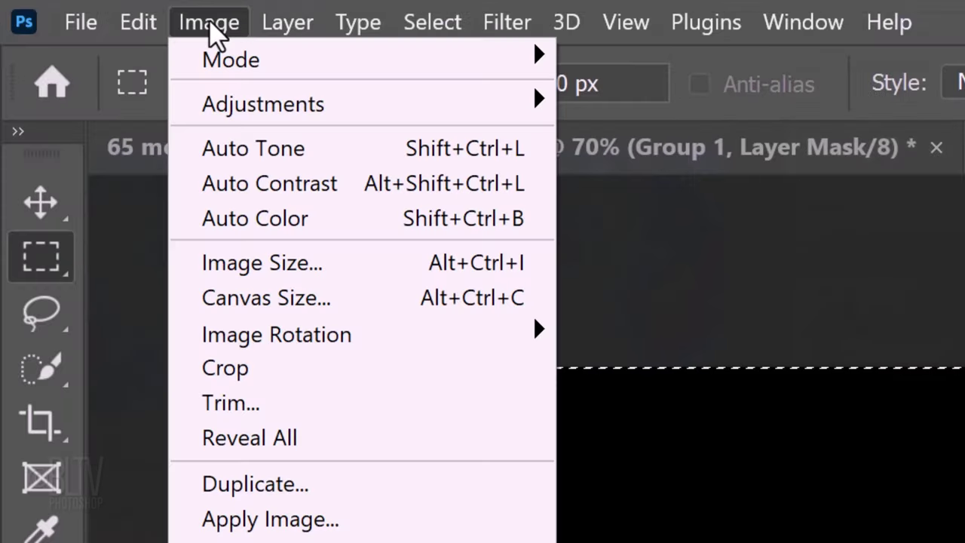
click(234, 369)
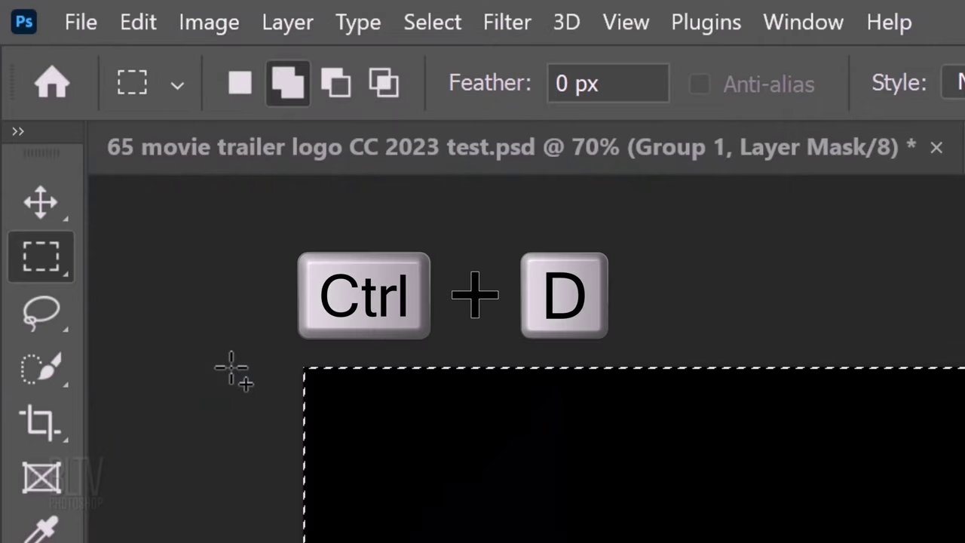
key(ctrl+d)
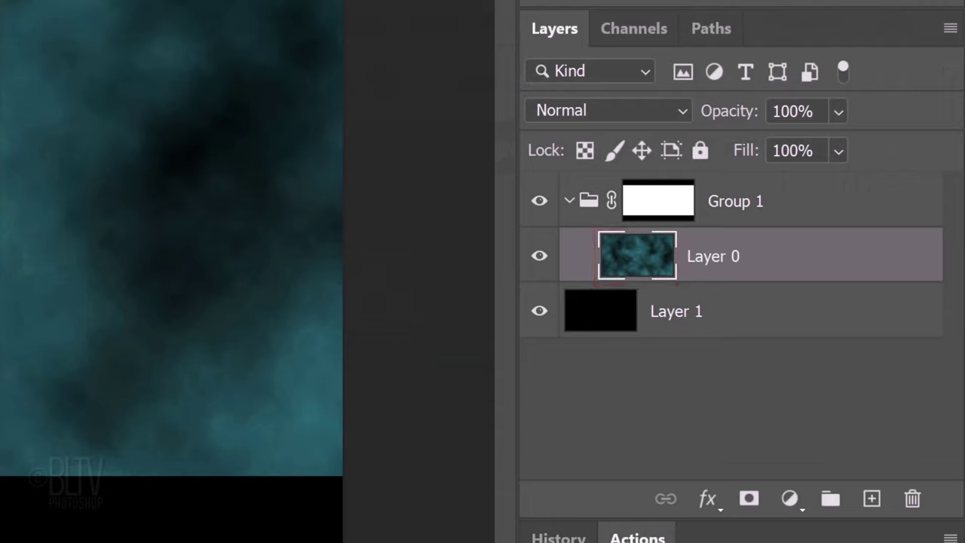
Duplicate Layer 0 and hide the Layer 0 copy
key(ctrl+j)
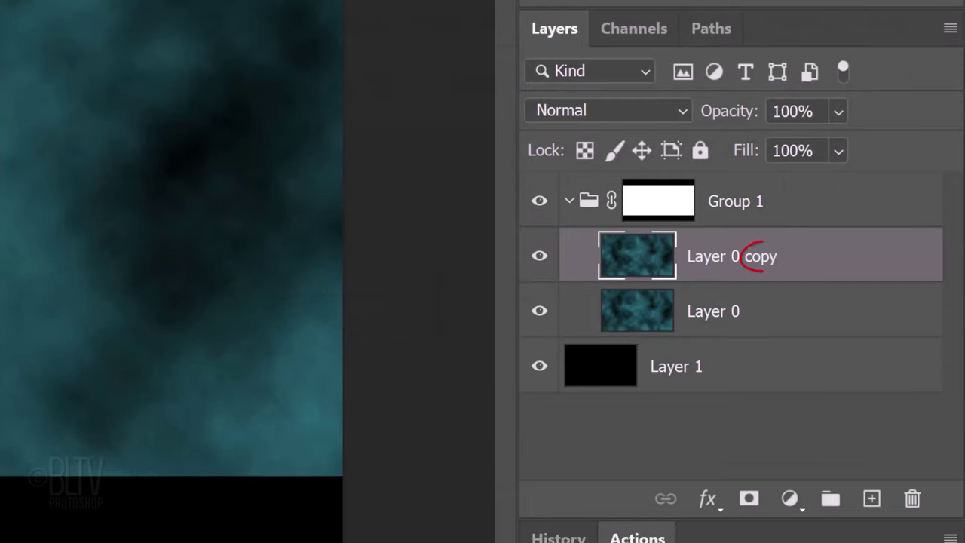
click(537, 258)
click(641, 316)
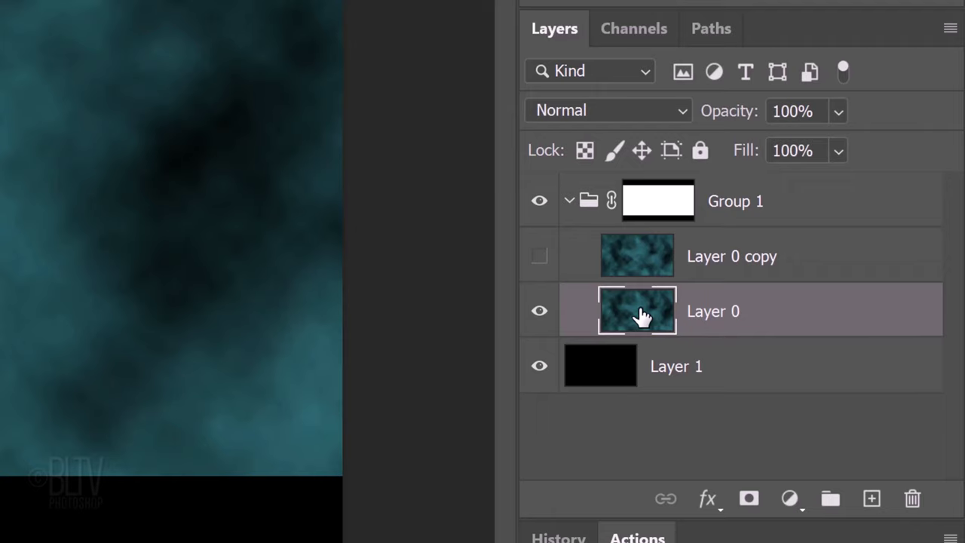
Add a black mask to Layer 0 and paint white with a large soft brush to reveal a central glow
key(alt)
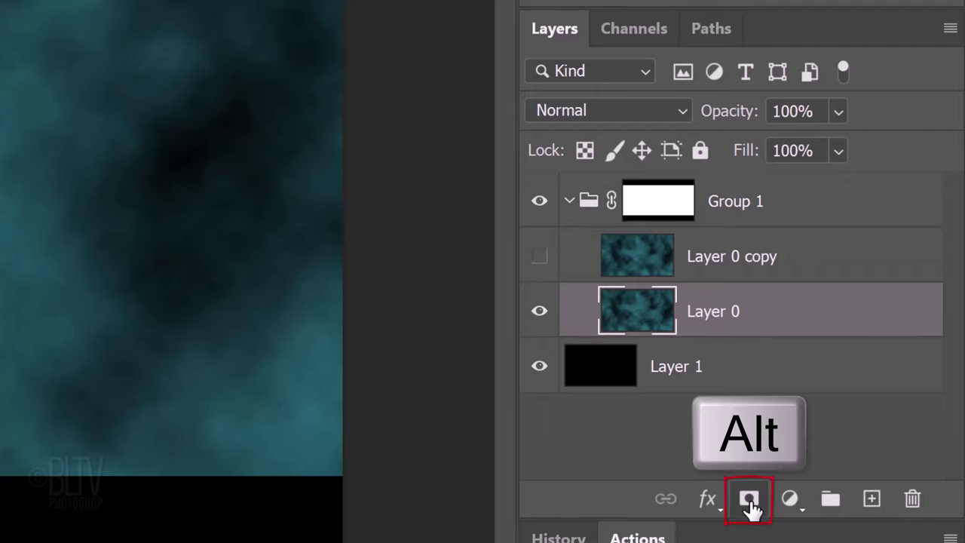
alt+click(750, 501)
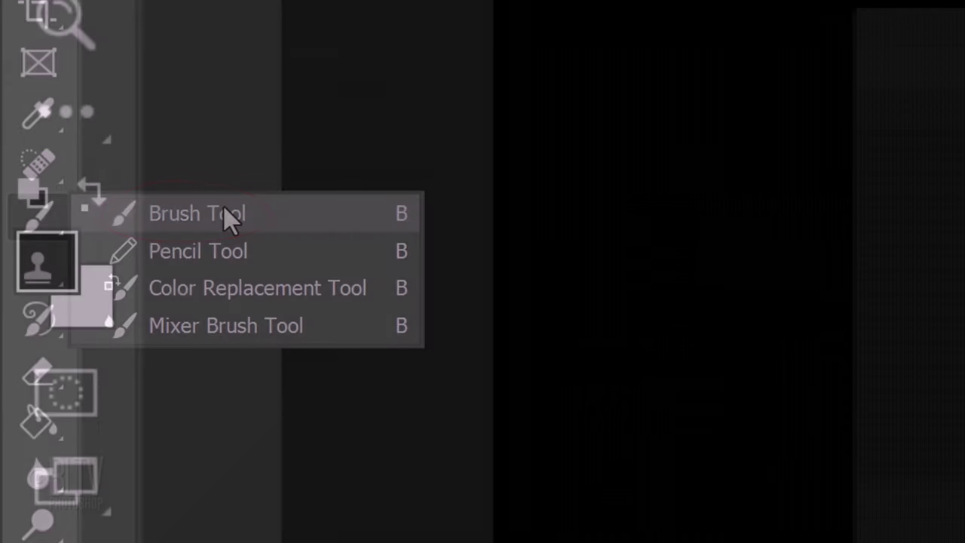
click(224, 208)
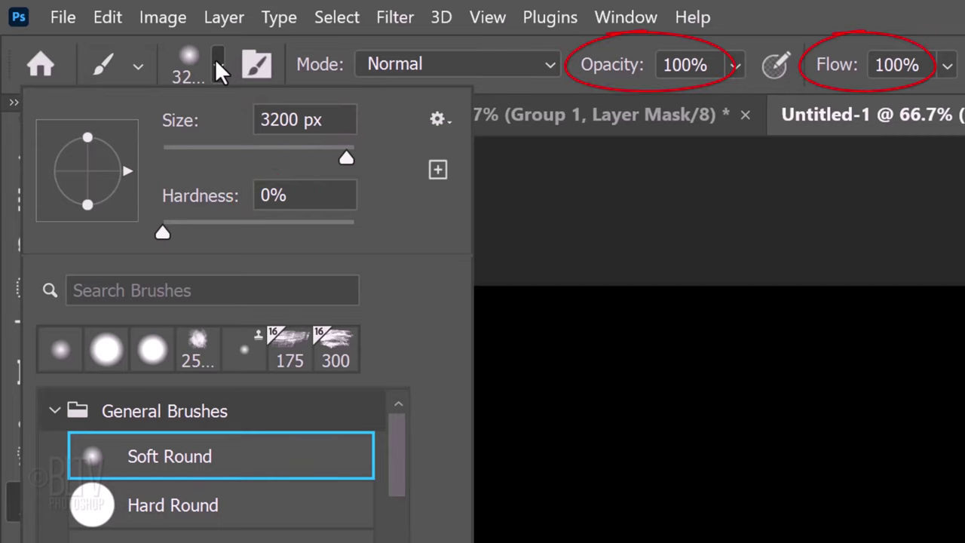
click(217, 60)
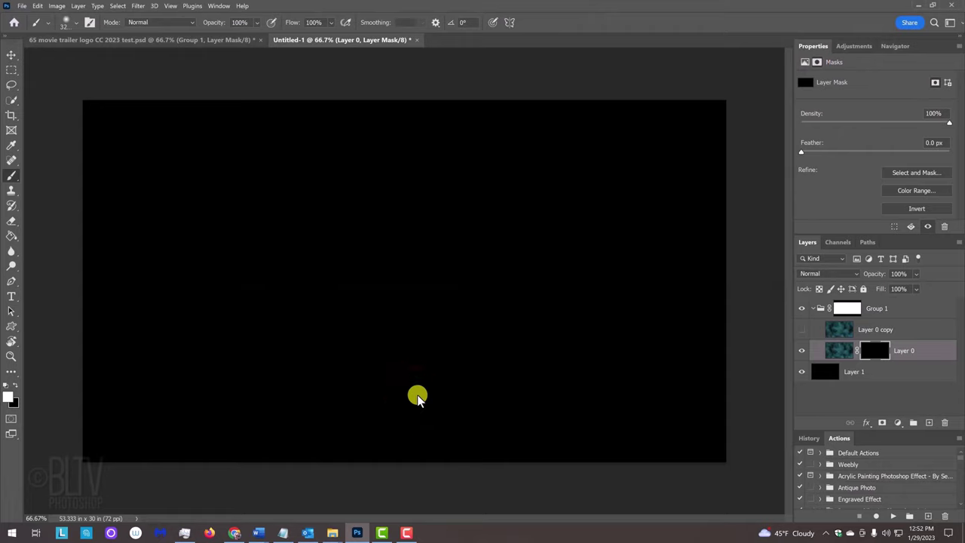
click(417, 398)
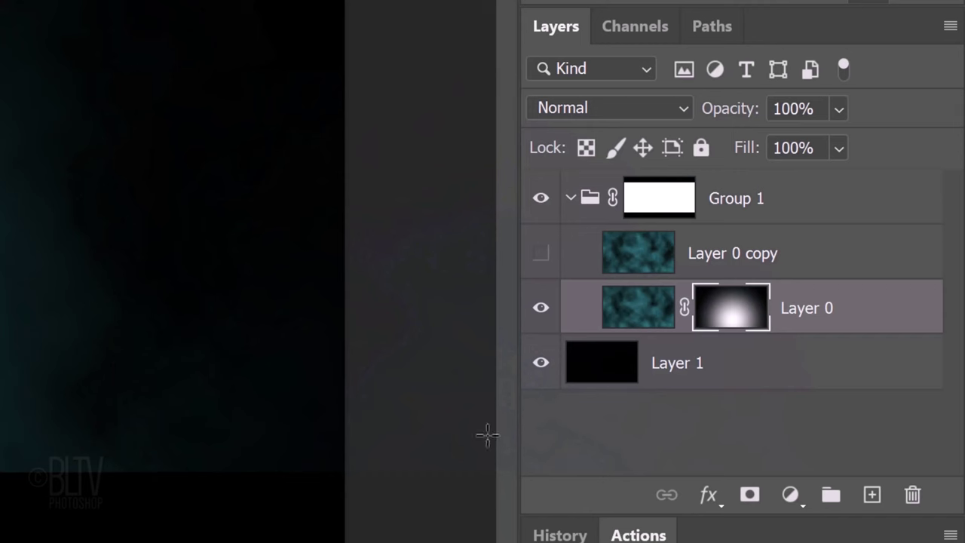
Add a new Layer 2 set to Overlay blending at 50% opacity
click(872, 497)
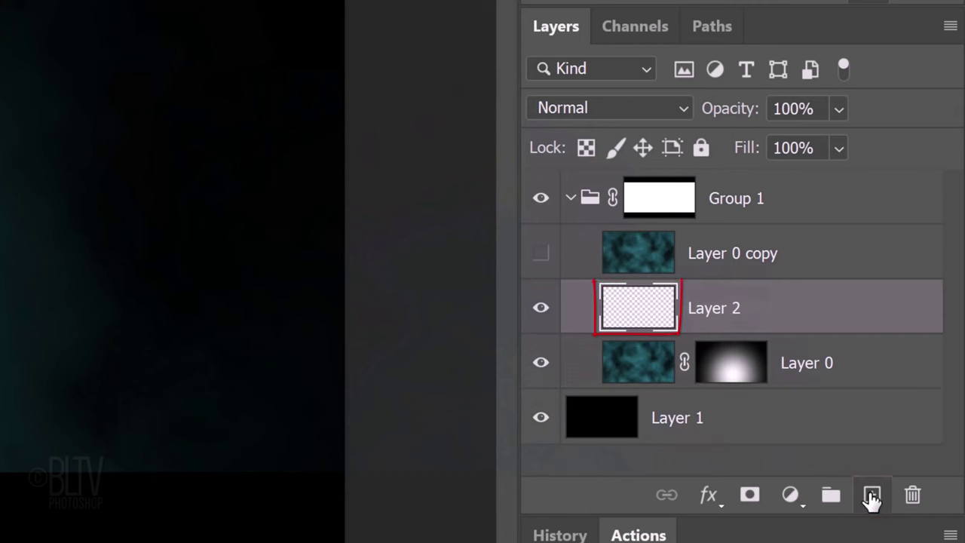
click(682, 109)
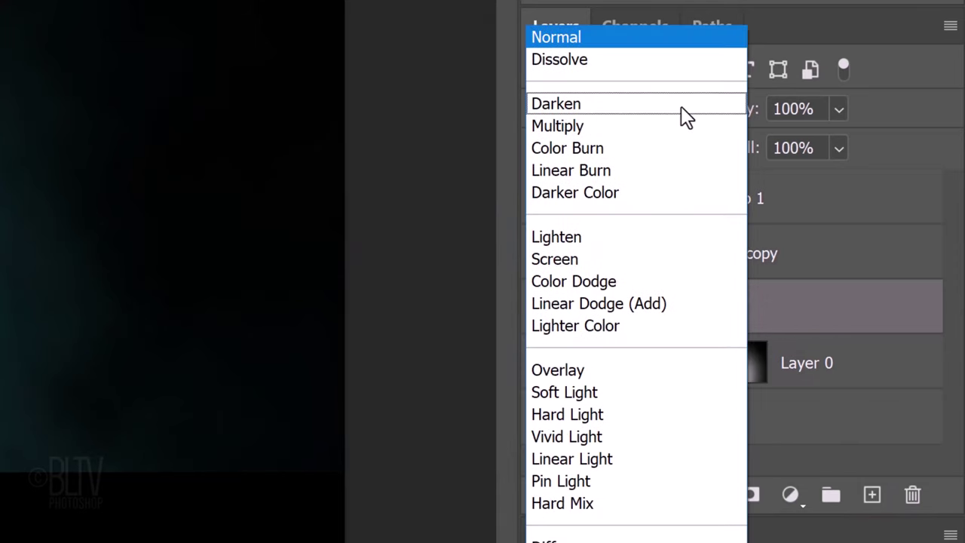
click(558, 371)
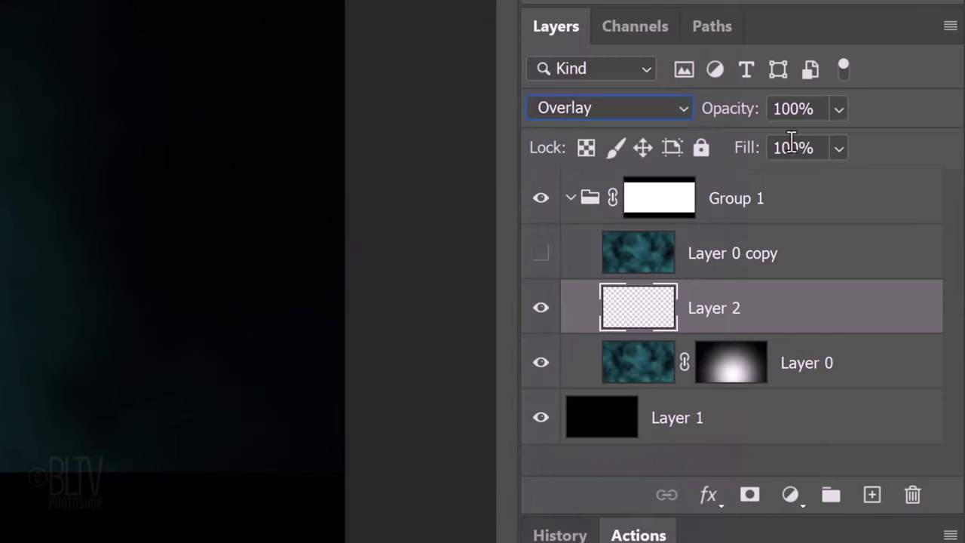
text(50)
key(Return)
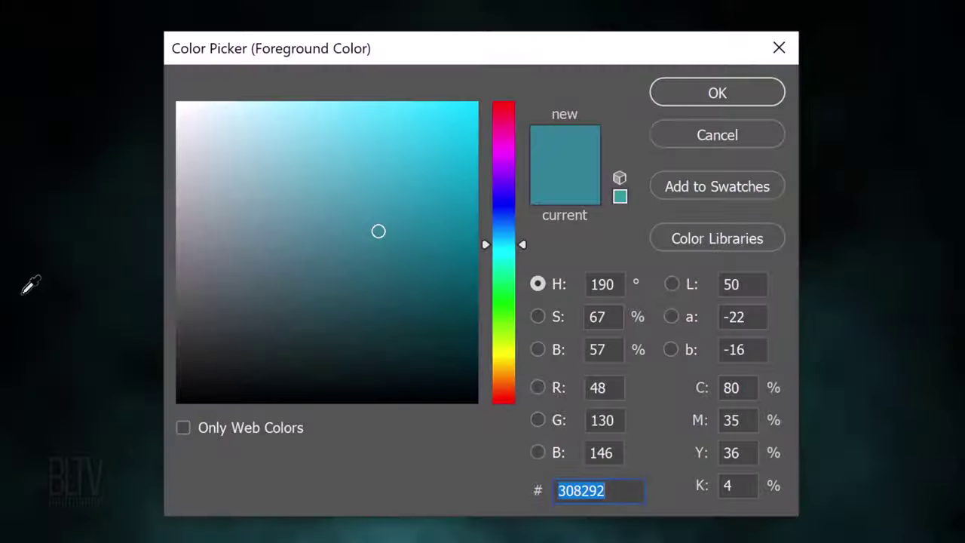
Paint white with a 2000 px brush along the bottom of the frame
drag(240, 199, 96, 11)
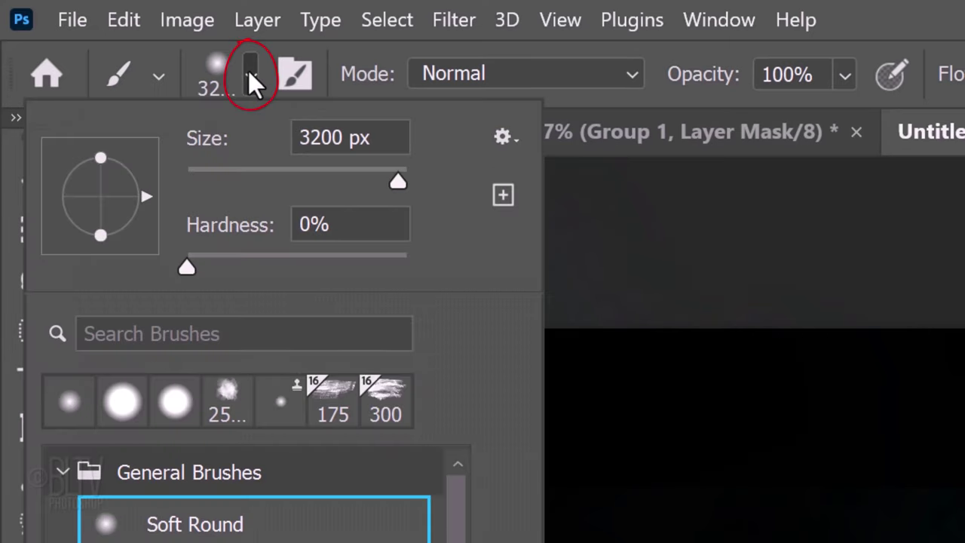
double_click(344, 138)
text(2000)
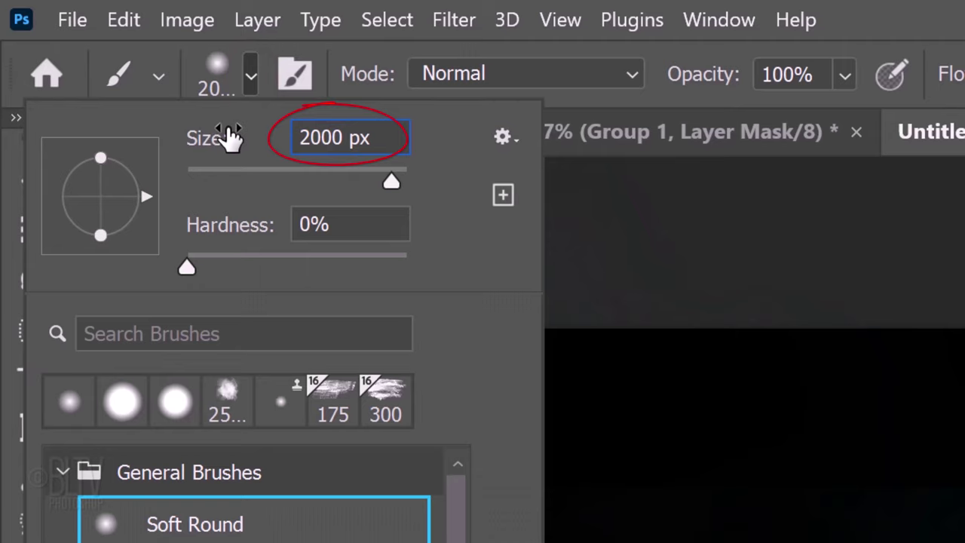
key(Return)
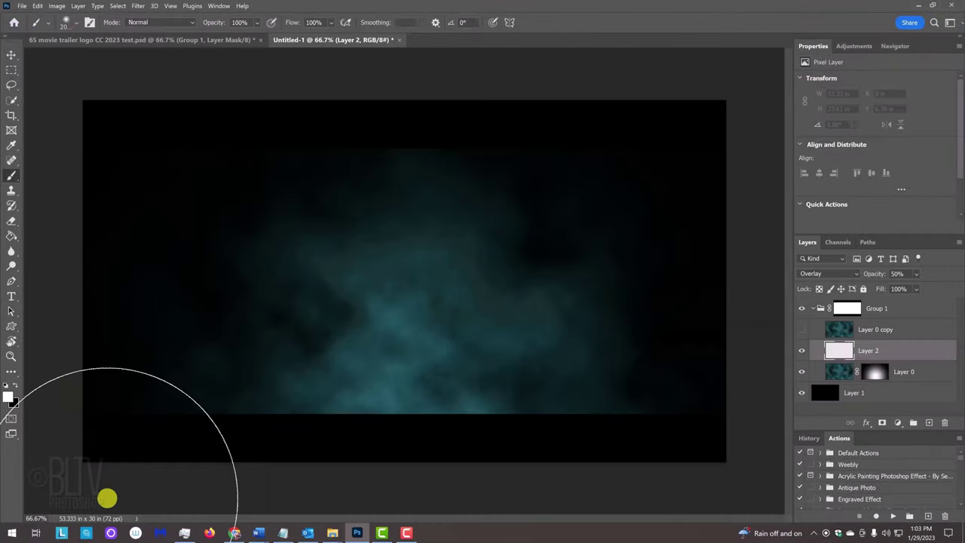
mouse_move(107, 498)
mouse_down()
mouse_move(562, 493)
mouse_move(729, 475)
mouse_move(905, 475)
mouse_up()
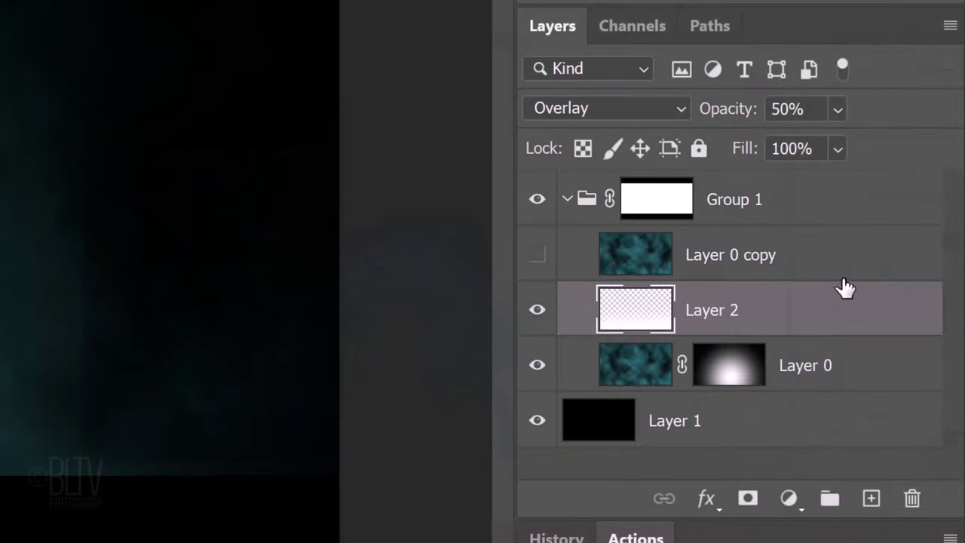
Type '65' in Ungap Blocks Variable at the canvas centre above Layer 0 copy
click(816, 258)
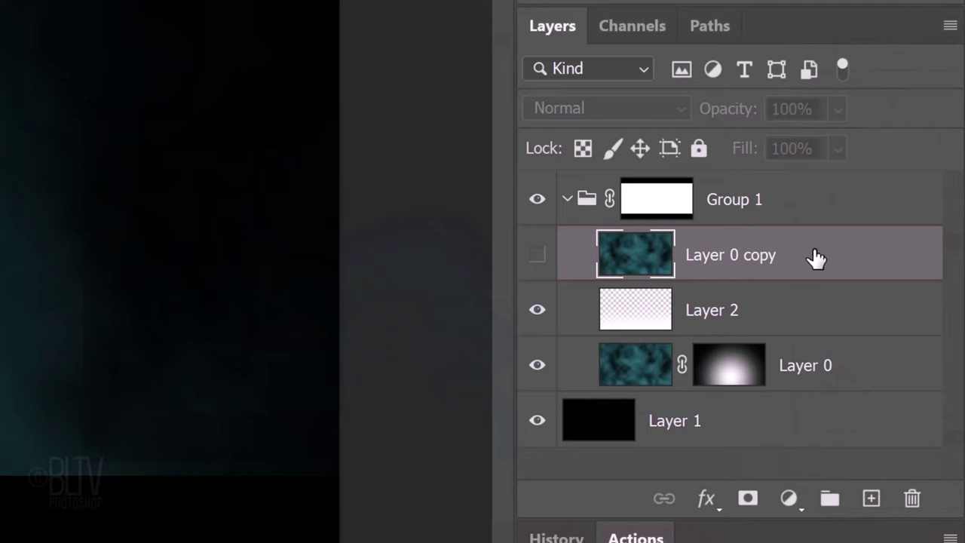
click(873, 500)
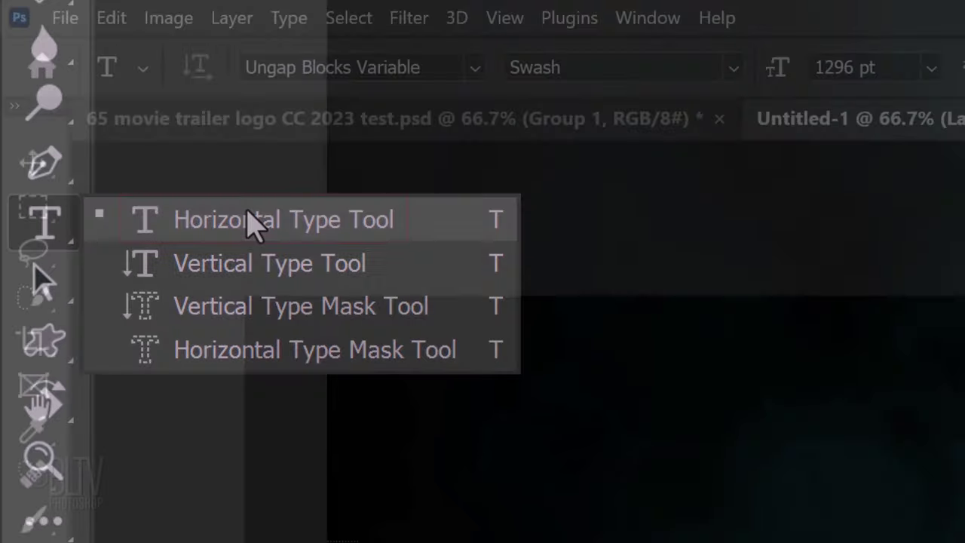
click(252, 223)
click(470, 67)
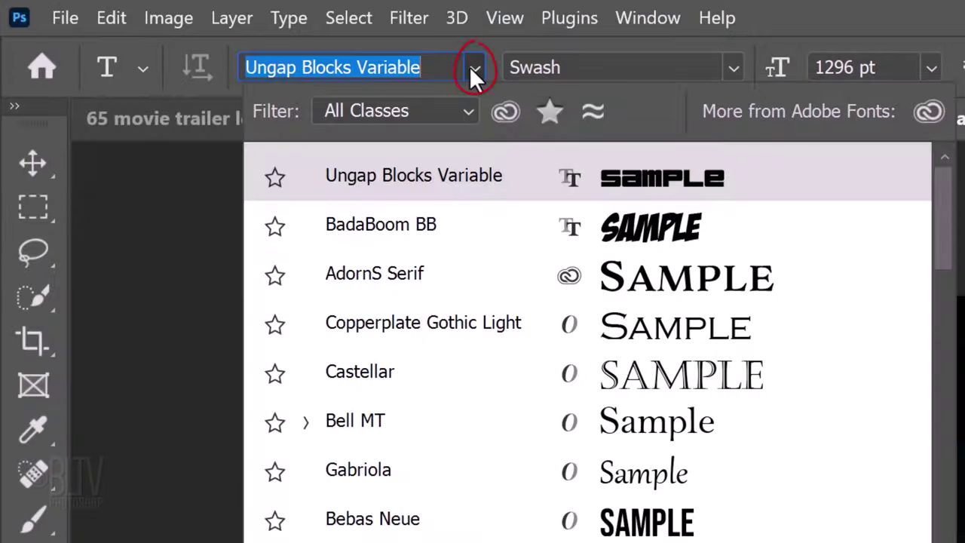
click(455, 177)
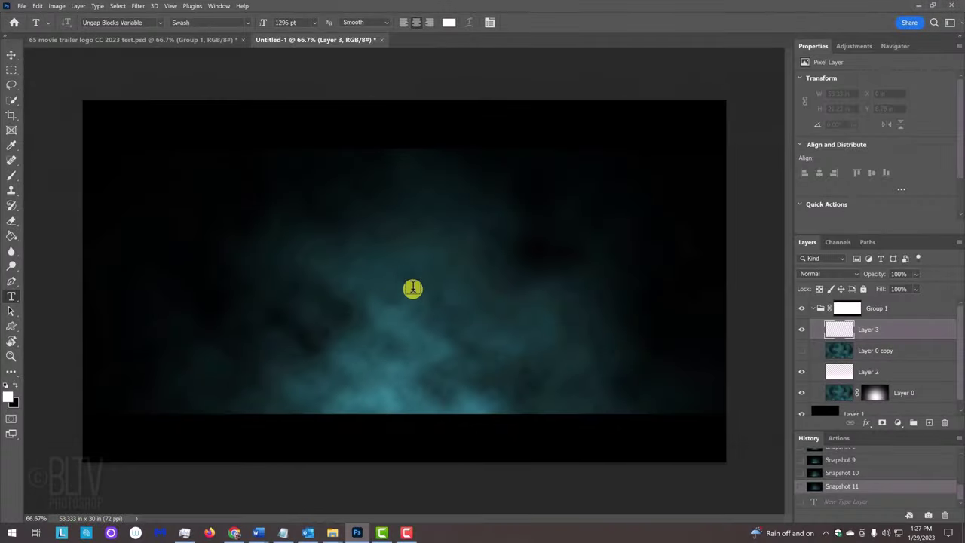
click(426, 300)
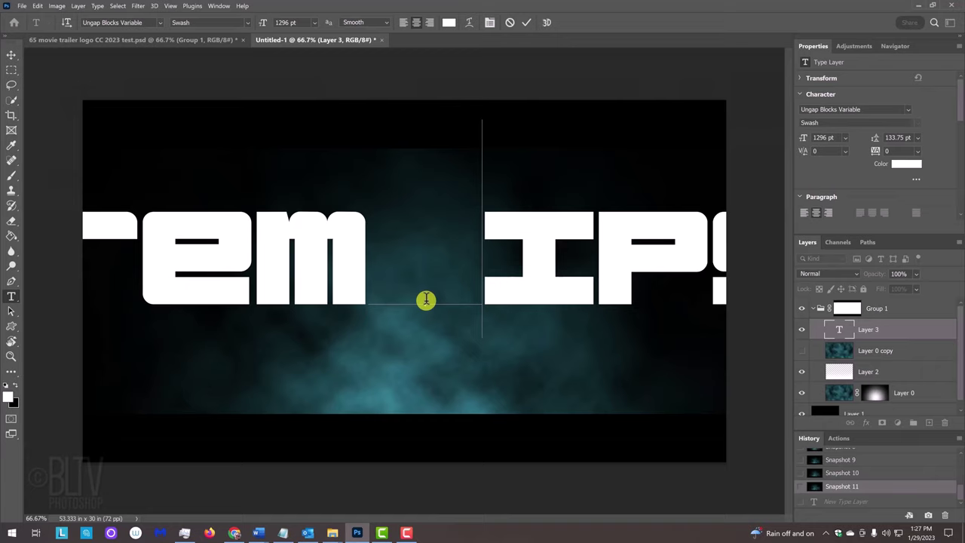
text(65)
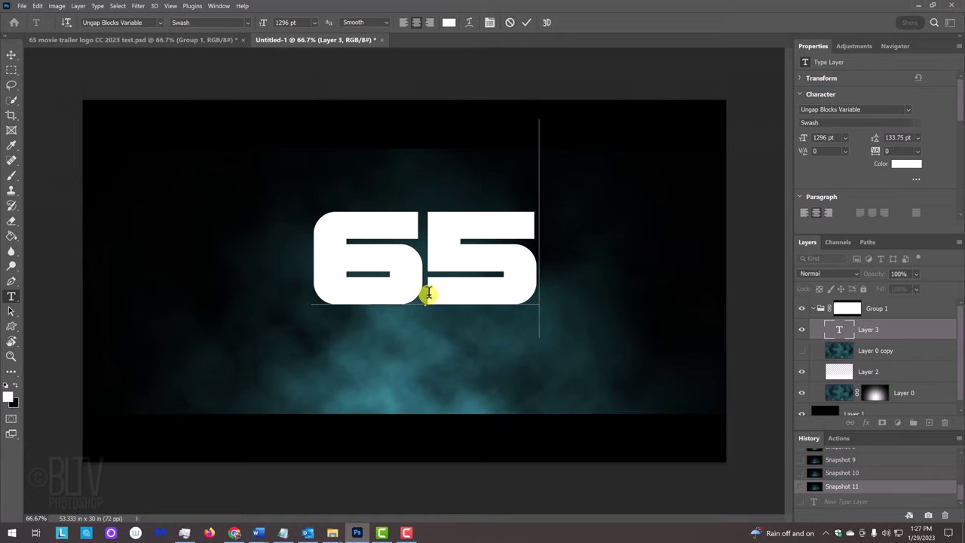
Select the 65 and adjust its tracking to 40
drag(532, 254, 291, 241)
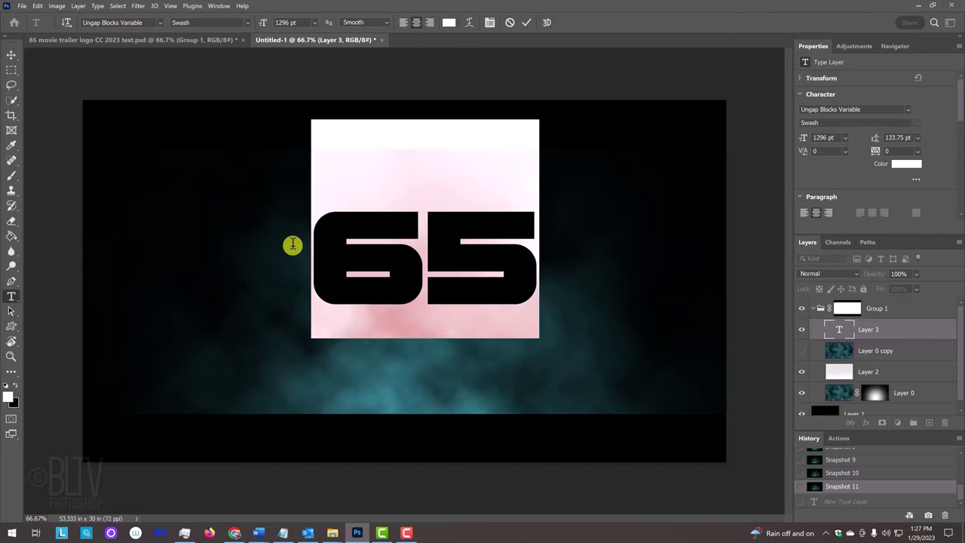
key(alt+Right)
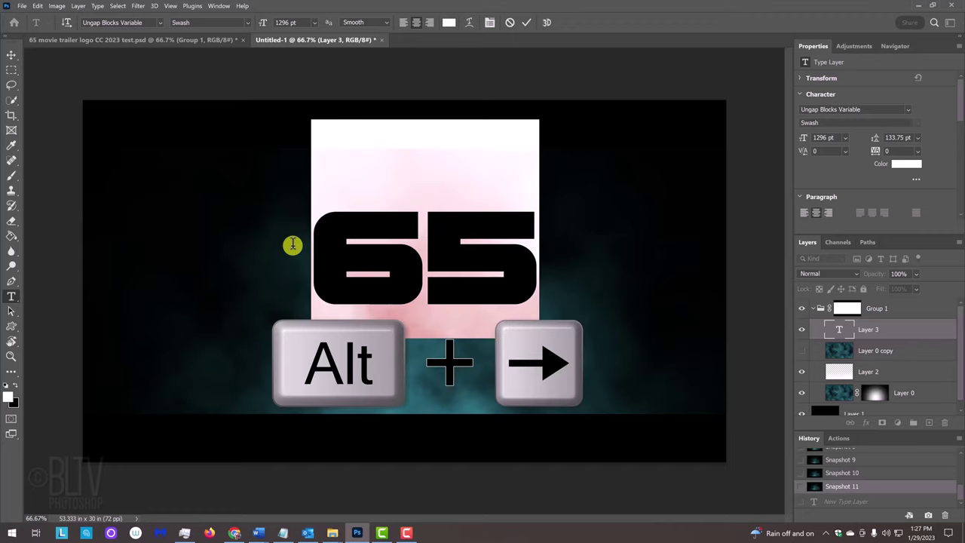
key(alt+Left)
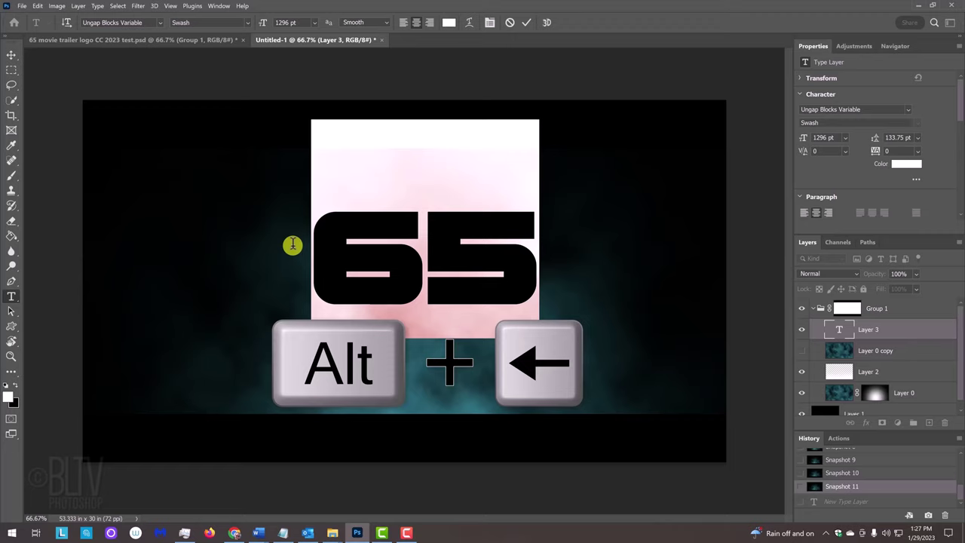
key(alt+Right)
key(alt+Right)
key(alt+Right)
key(alt+Right)
key(alt+Right)
key(alt+Left)
key(alt+Left)
key(alt+Left)
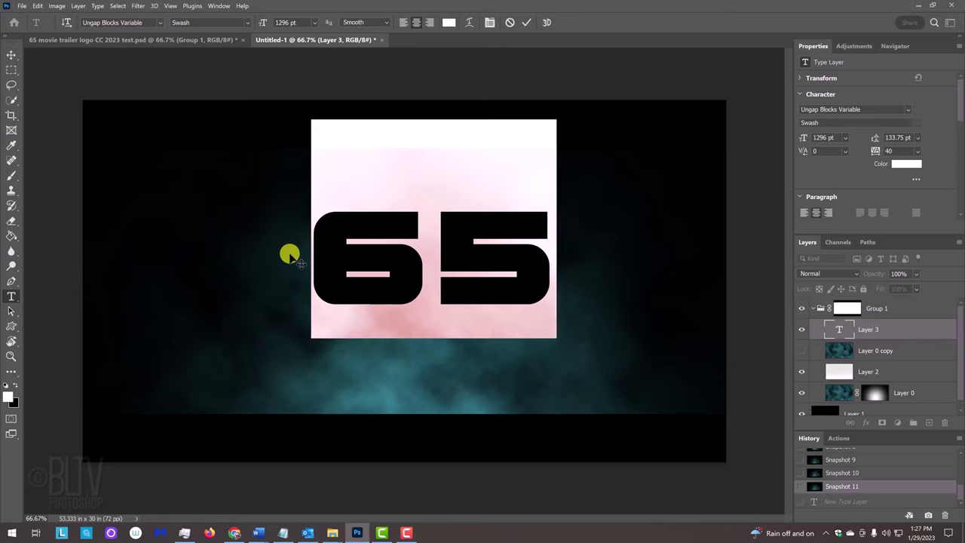
Reset the letter spacing to 0, commit the 65, and enlarge it to about 132%
key(alt+Left)
key(alt+Left)
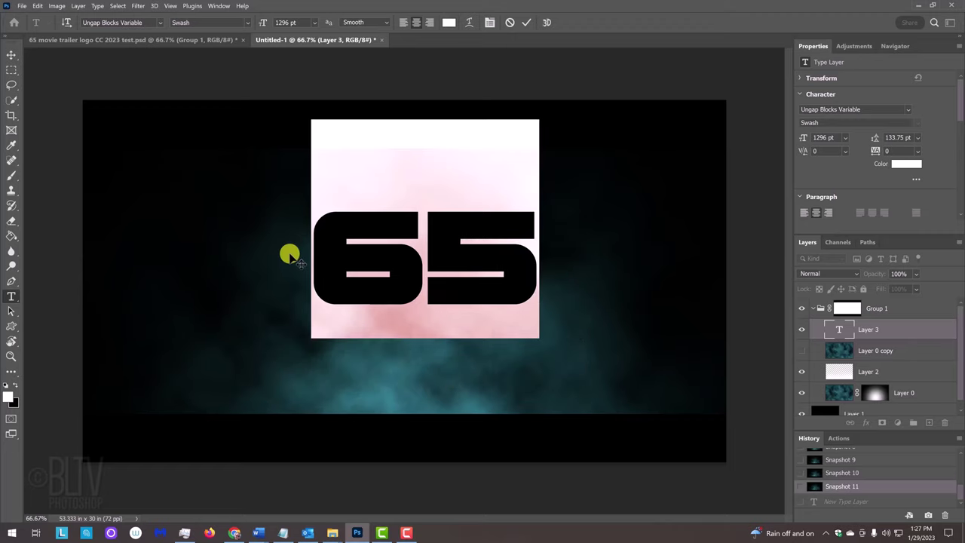
click(11, 55)
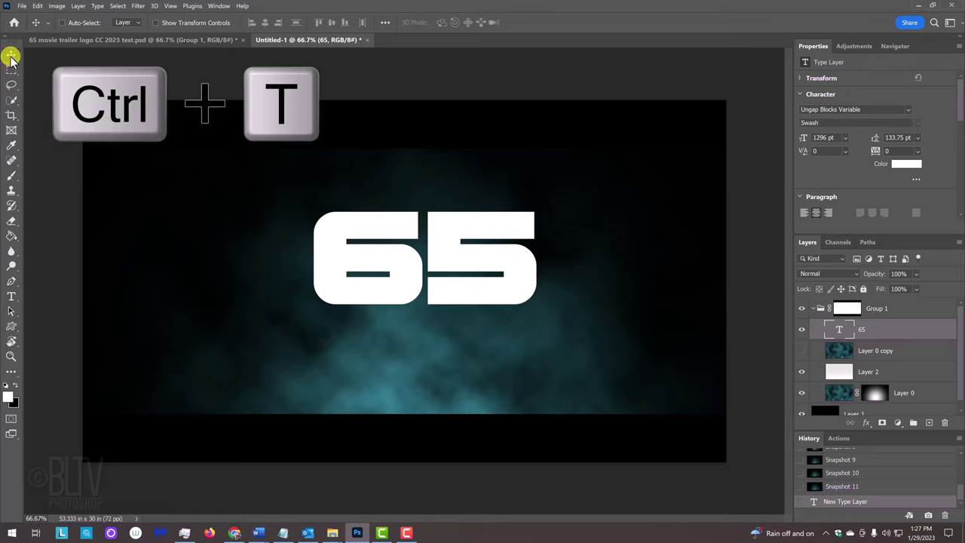
key(ctrl+t)
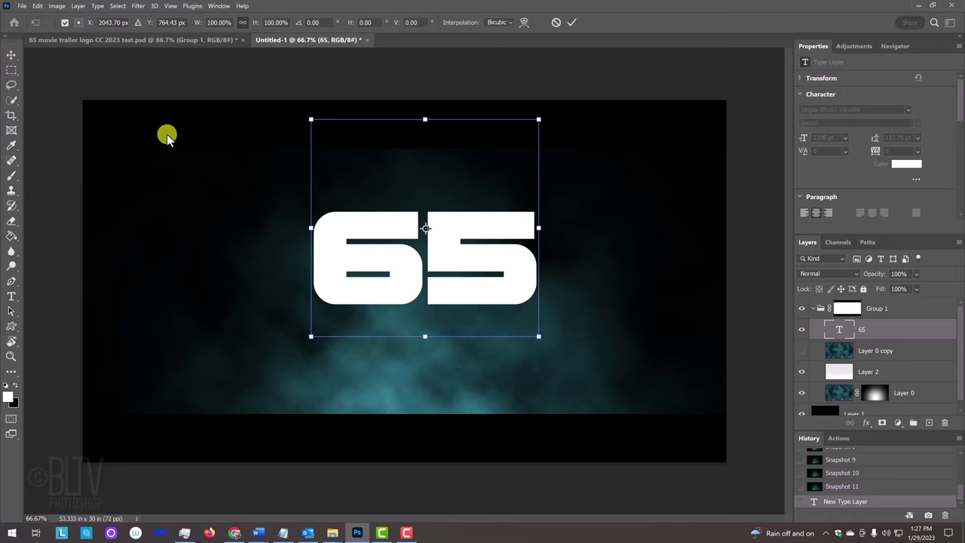
drag(369, 230, 336, 260)
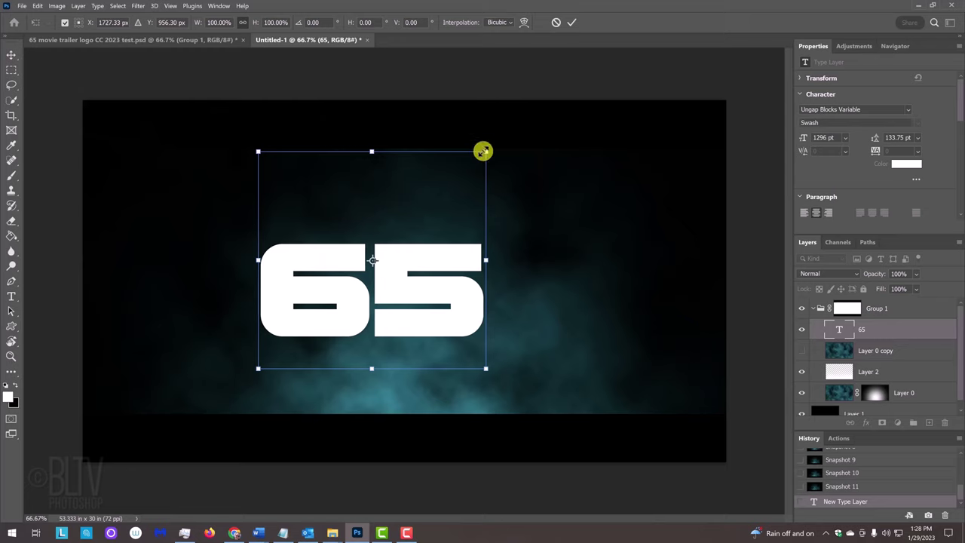
drag(487, 151, 560, 83)
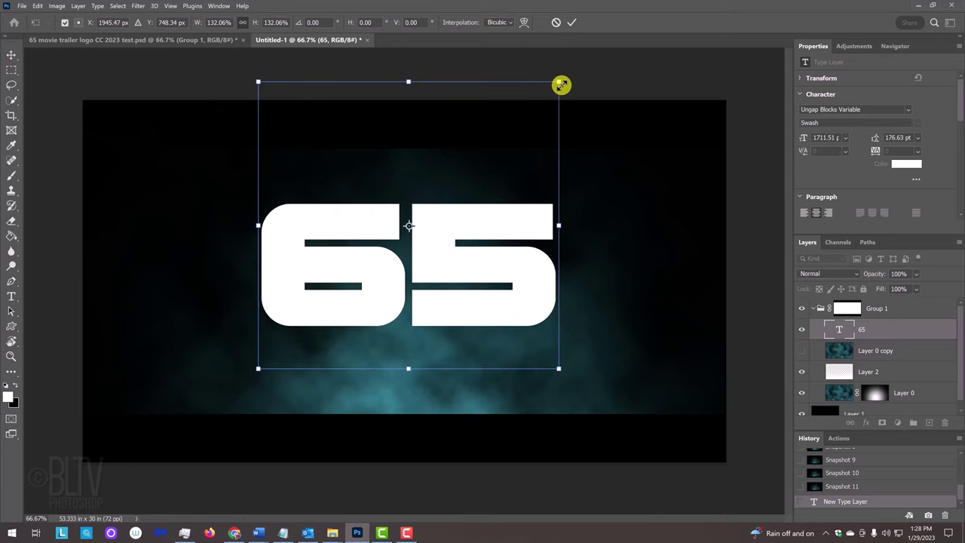
click(570, 23)
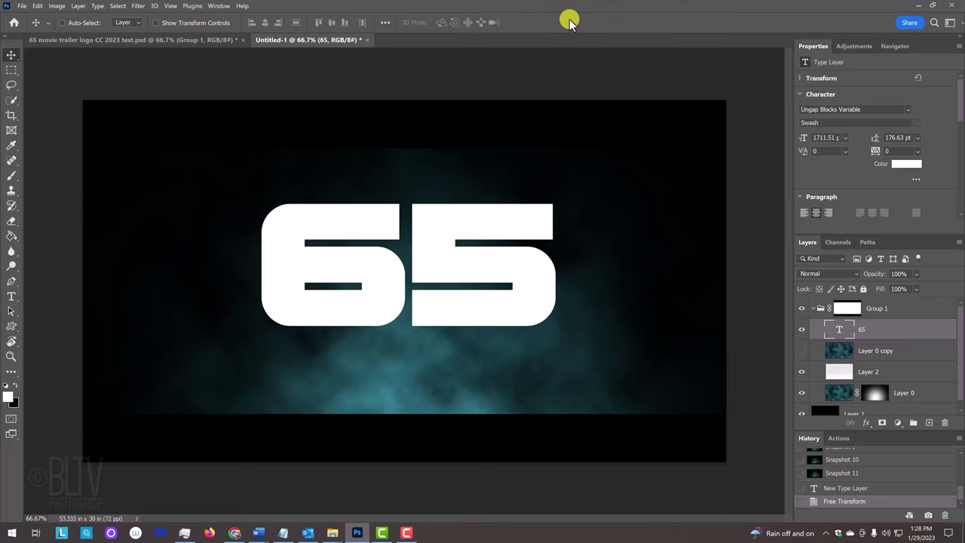
Centre the 65 vertically and horizontally on the canvas, then clear the selection
key(ctrl+a)
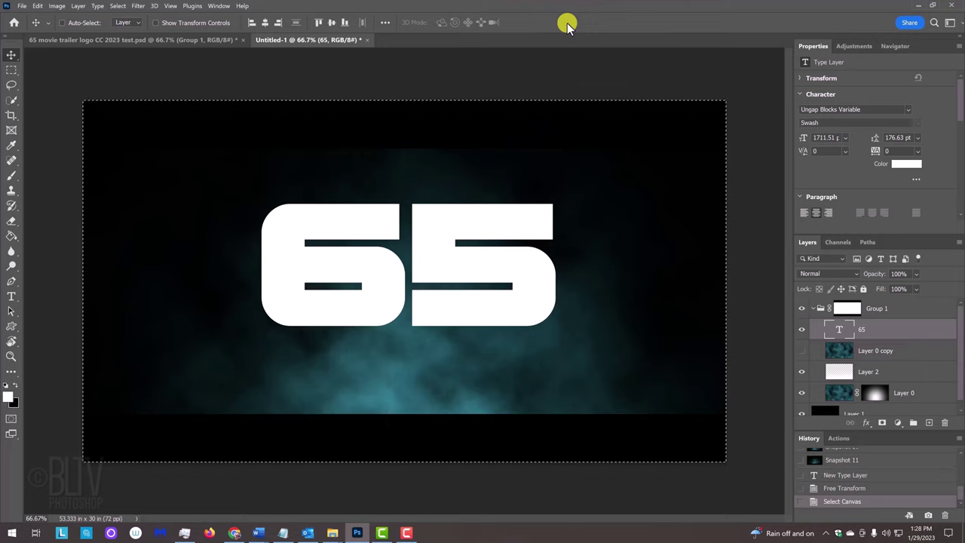
click(331, 22)
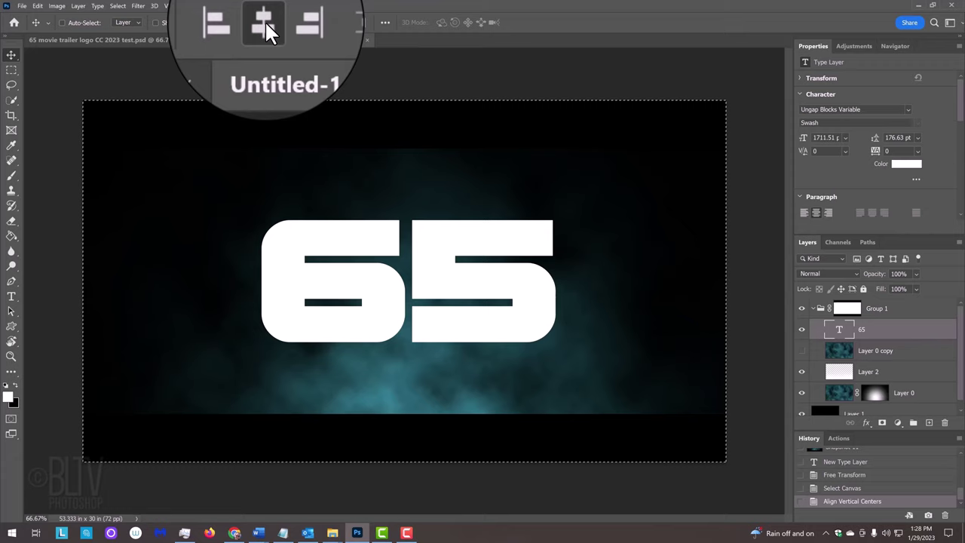
click(268, 23)
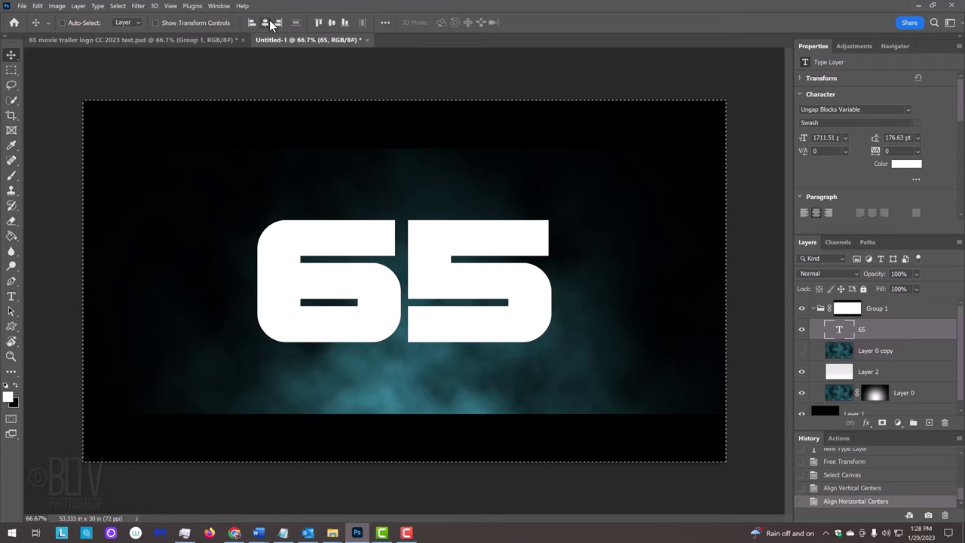
key(ctrl+d)
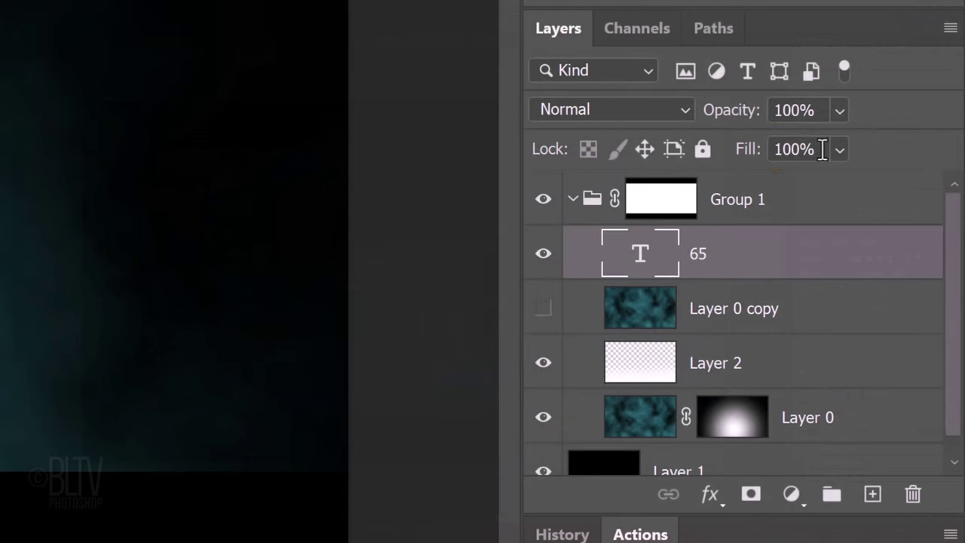
Drop the 65 layer's fill to 0% and add a Chisel Hard inner bevel, 200% depth, 7 px
click(840, 149)
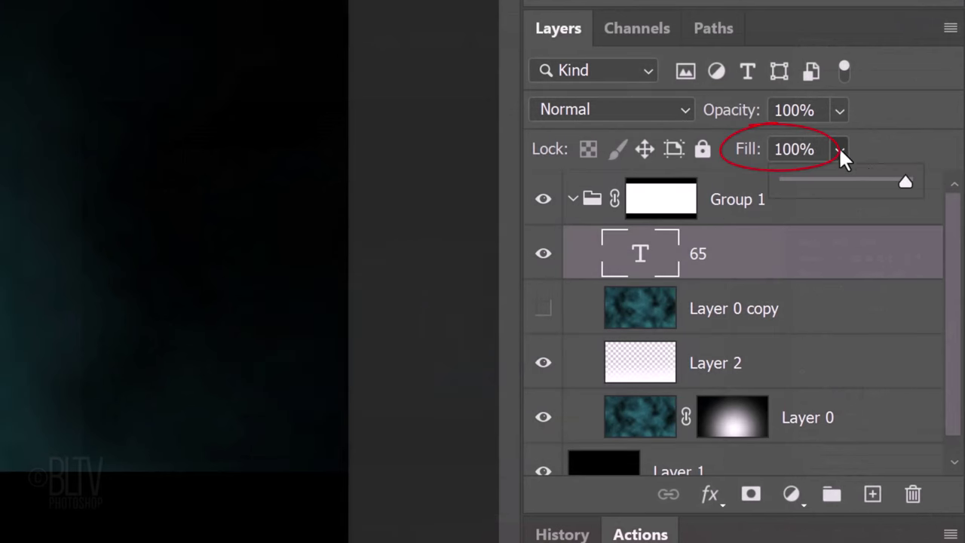
drag(904, 180, 701, 155)
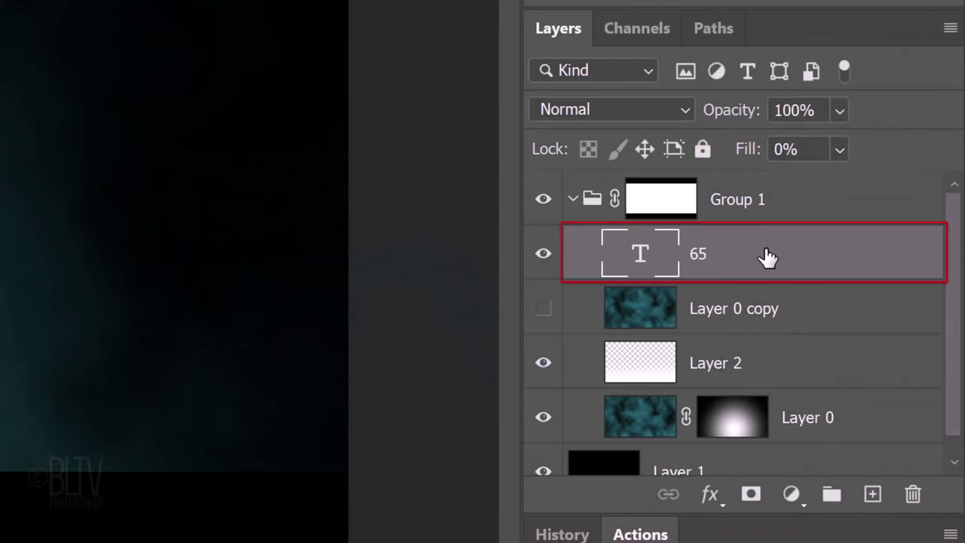
double_click(767, 257)
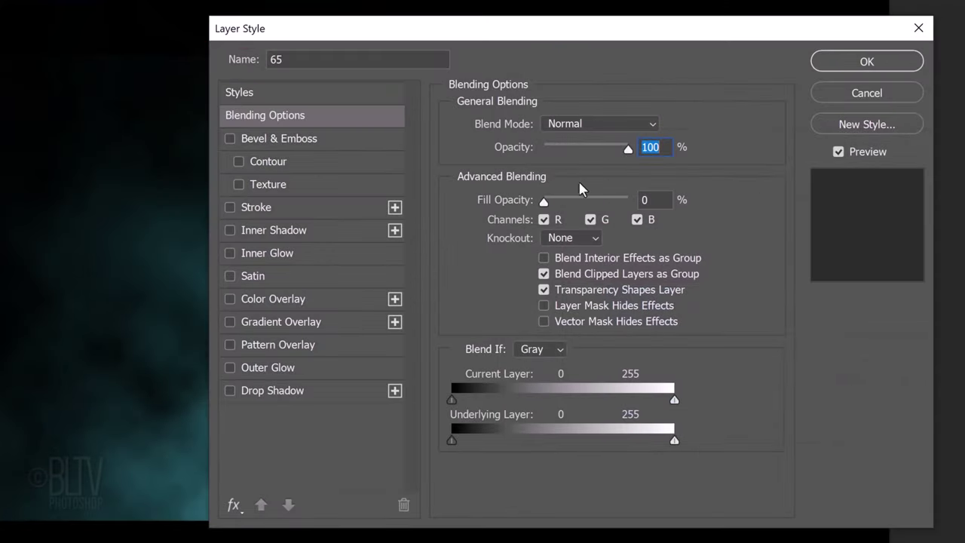
click(270, 138)
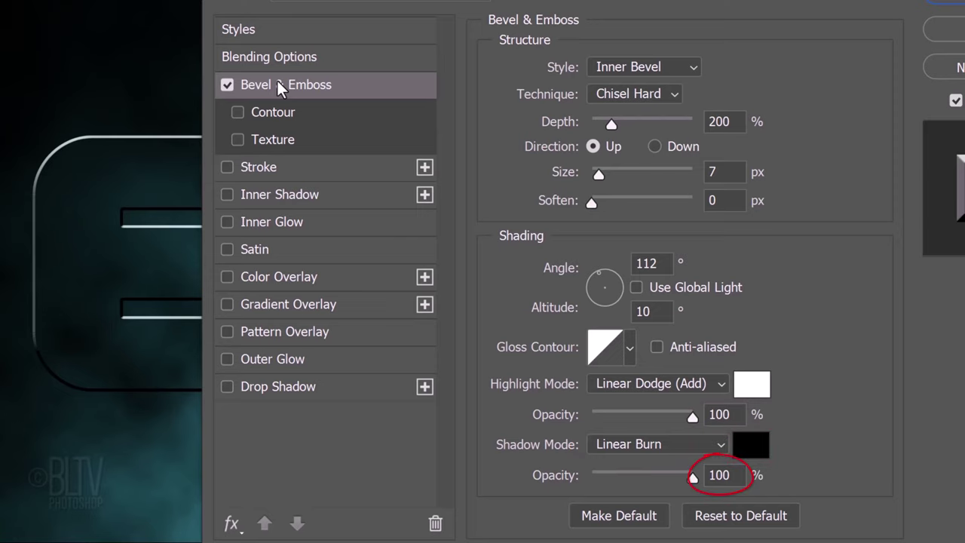
click(272, 112)
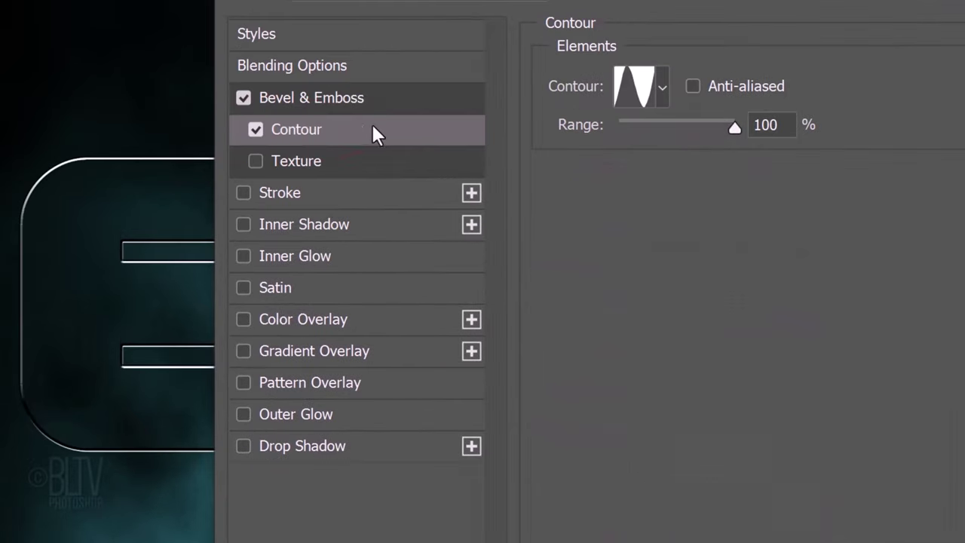
Review the bevel's contour picker and keep the Ring contour at 100% range
click(662, 88)
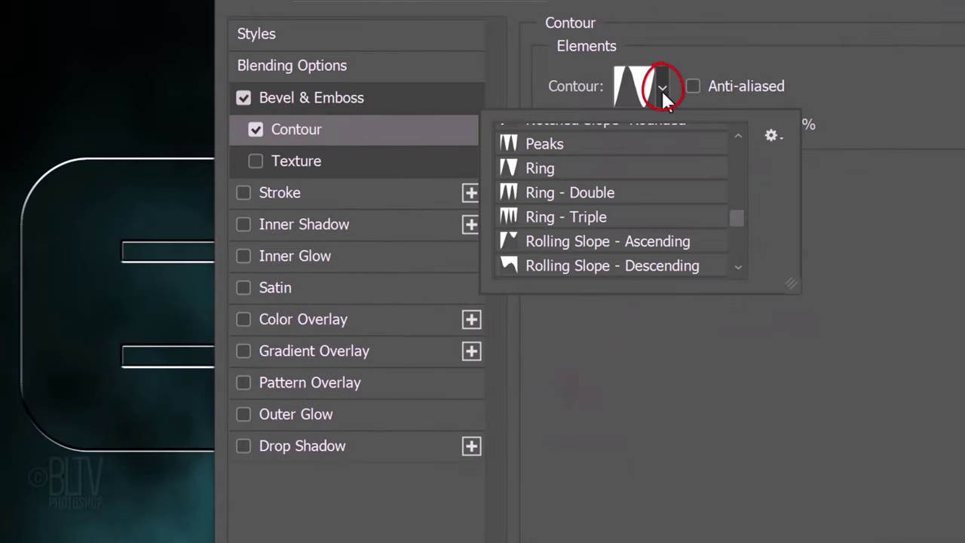
click(771, 135)
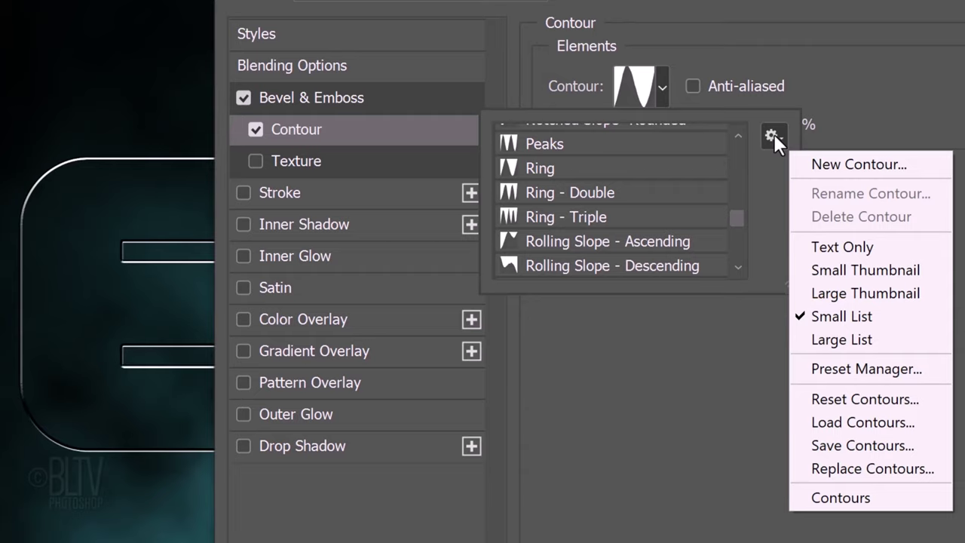
click(772, 135)
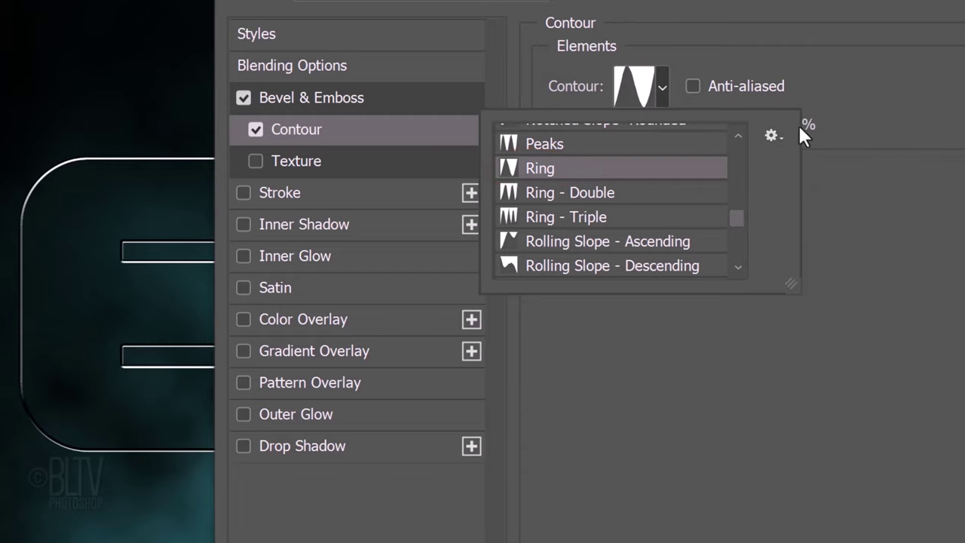
click(872, 91)
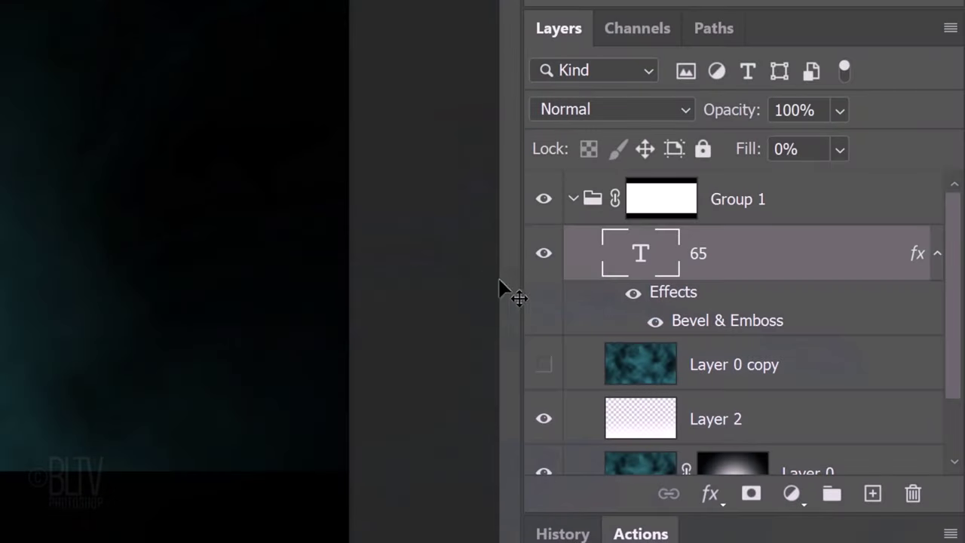
Show Layer 0 copy and mask its teal clouds to the 65 lettering selection
click(543, 365)
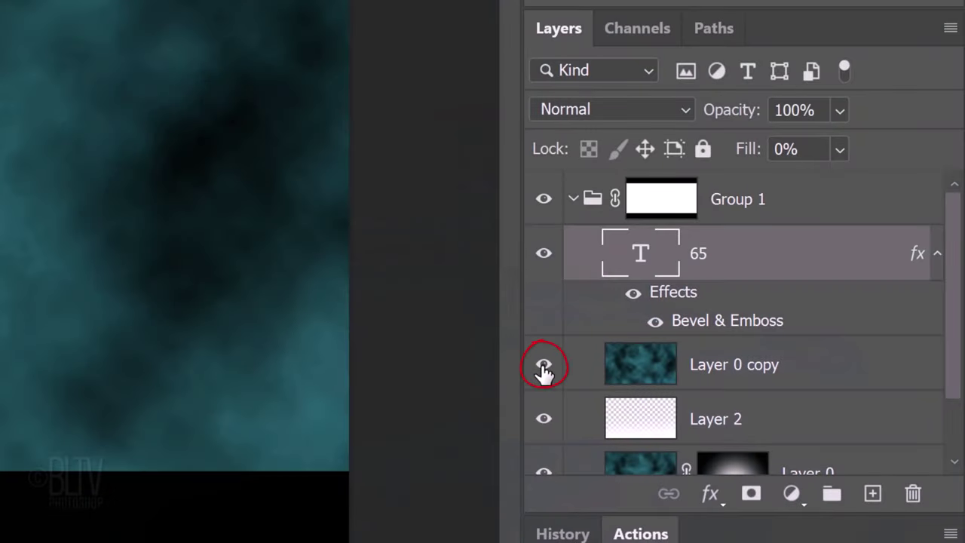
click(638, 370)
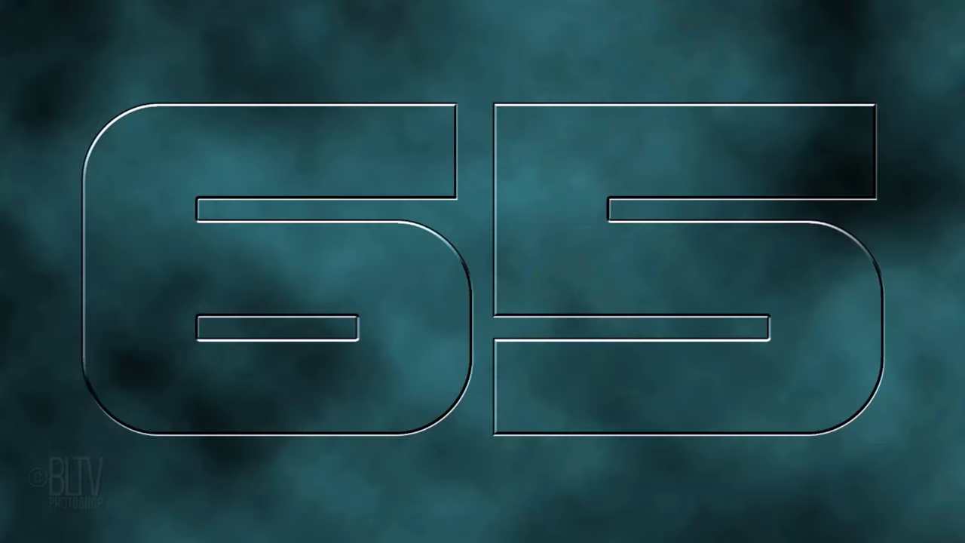
ctrl+click(640, 255)
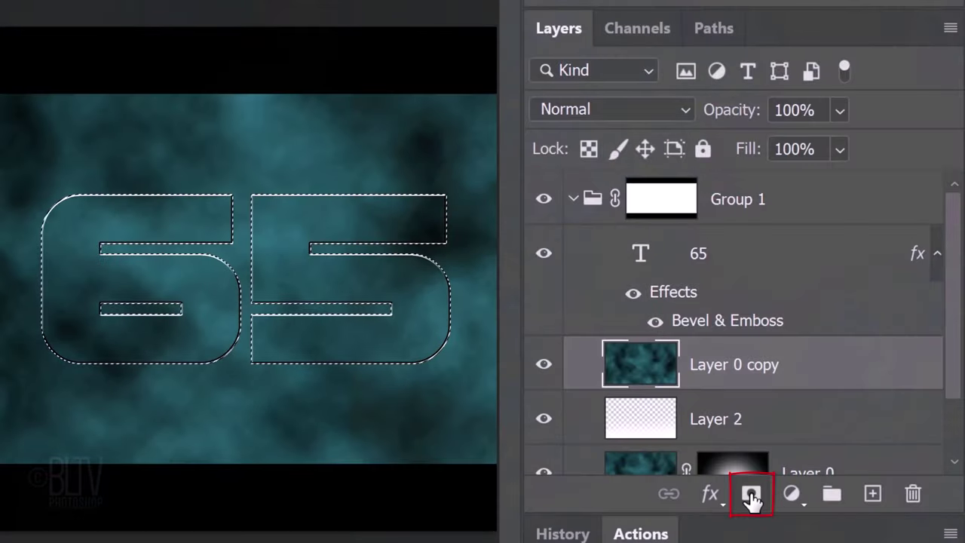
click(751, 496)
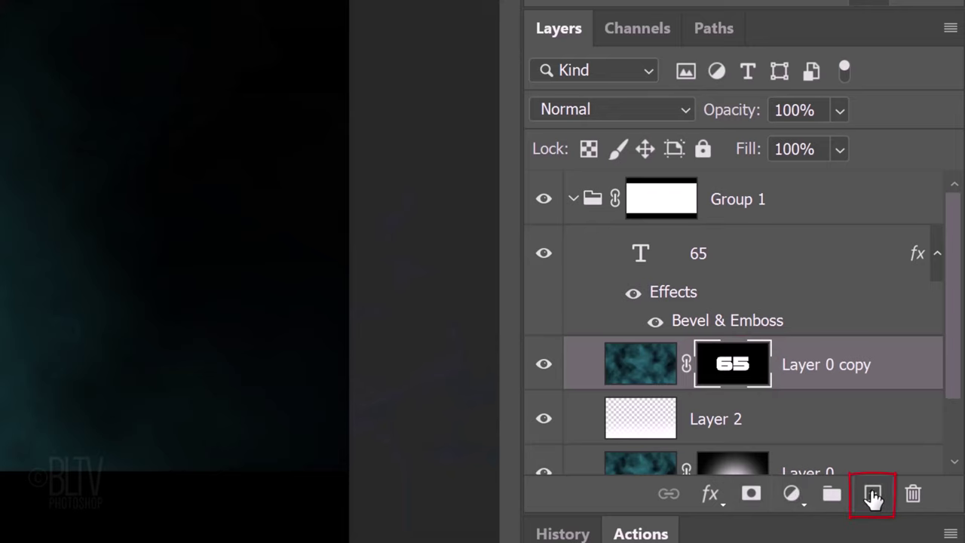
Create Layer 3 clipped to the masked clouds and switch to the Brush tool
click(872, 496)
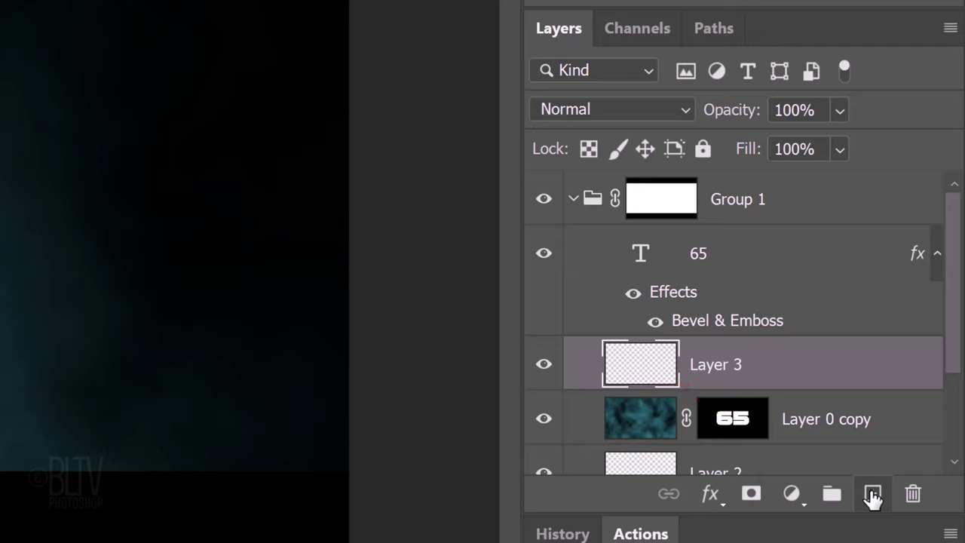
alt+click(650, 374)
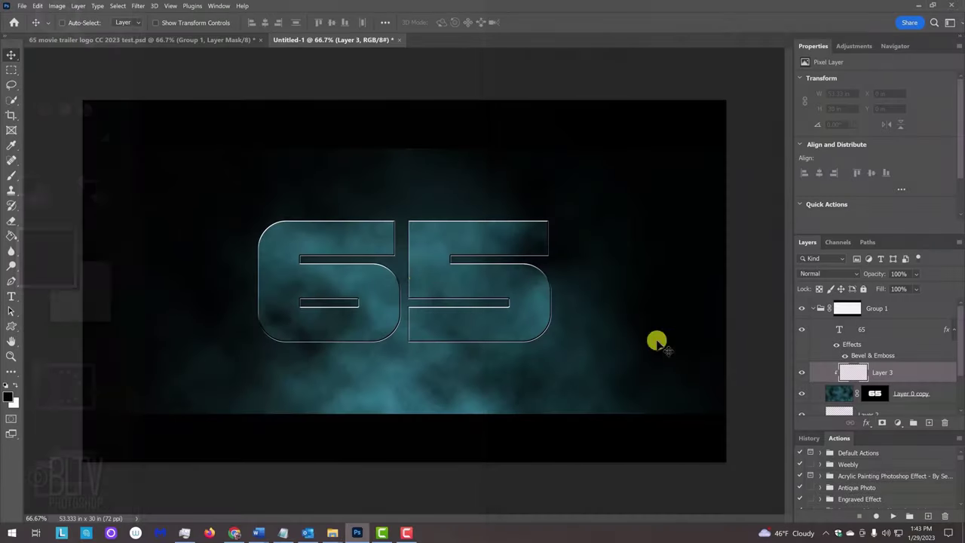
key(b)
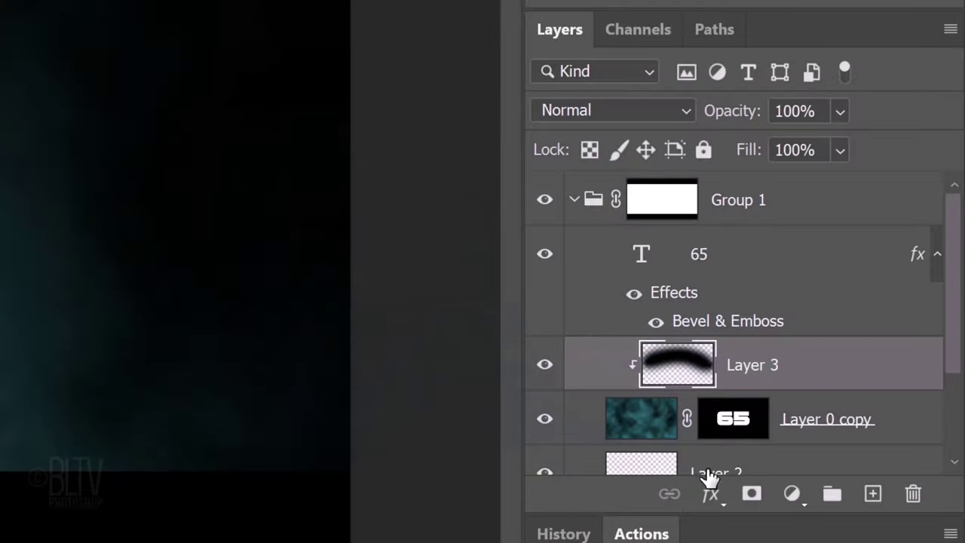
Add a Levels adjustment clipped to Layer 3 with the white input lowered to 122
click(793, 504)
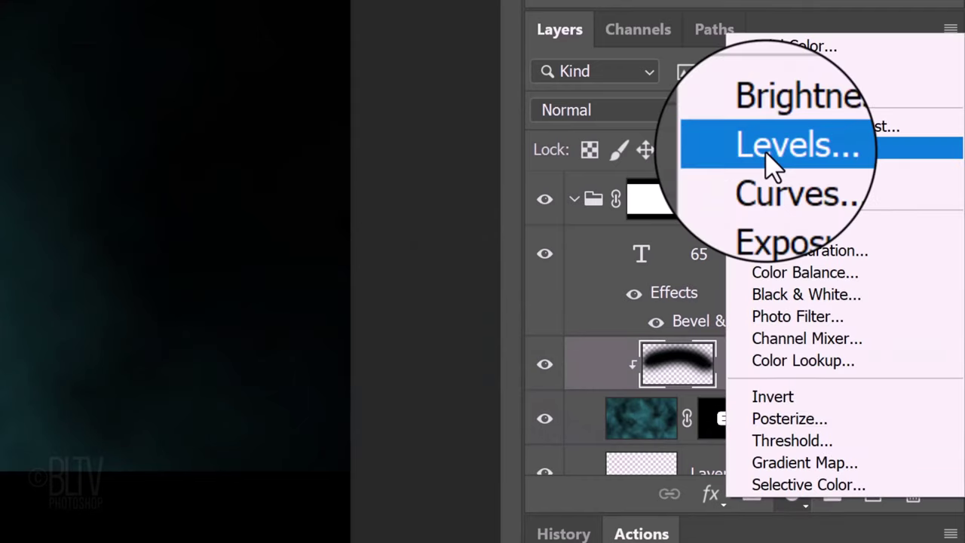
click(773, 162)
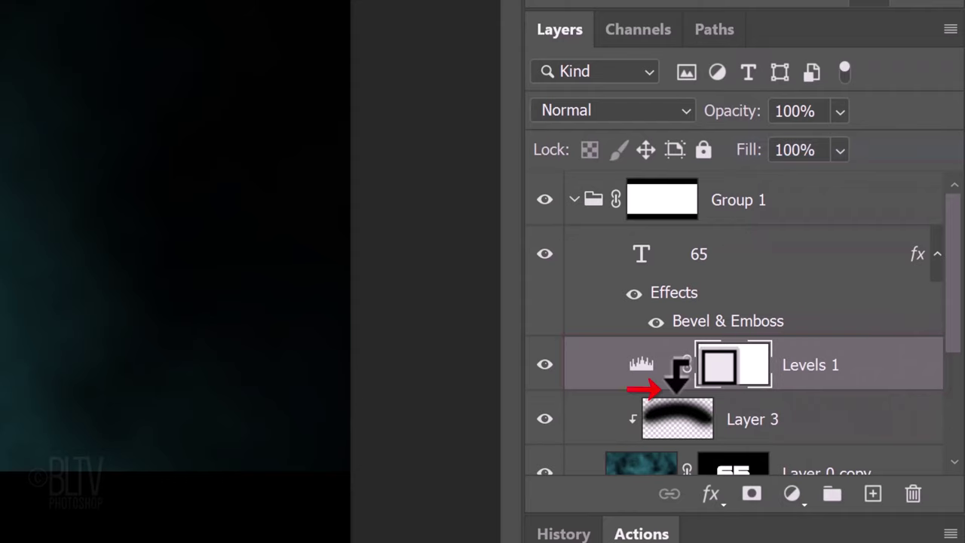
alt+click(678, 386)
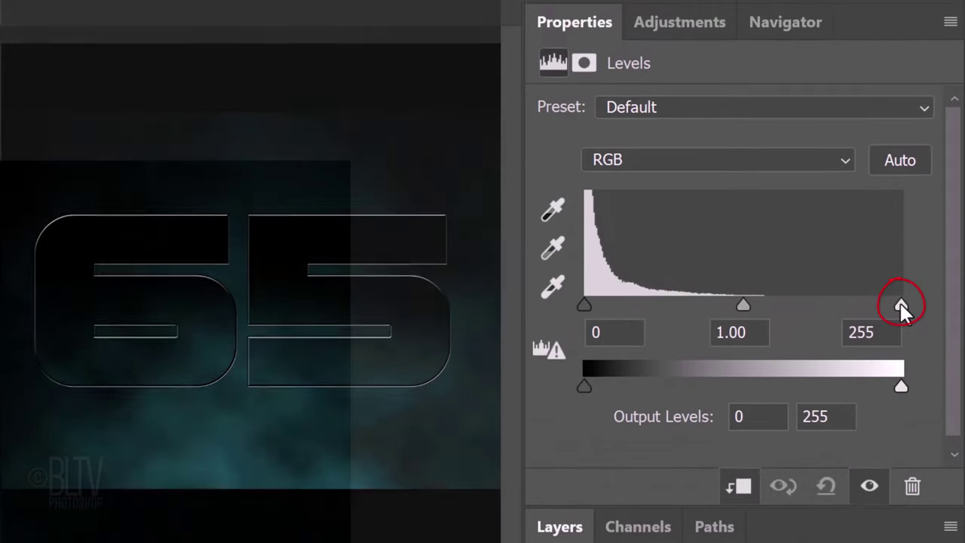
drag(901, 304, 678, 304)
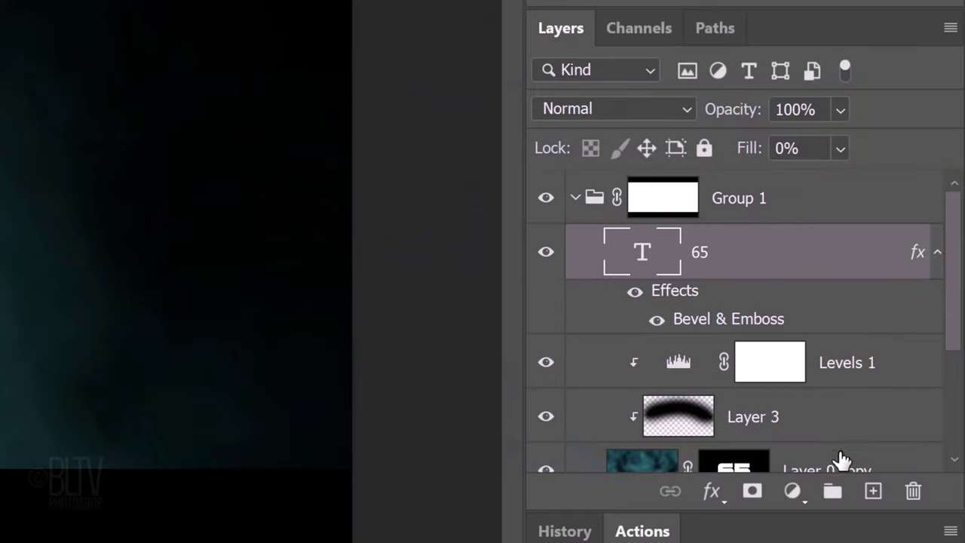
Add a new Layer 4 above the 65, fill it with black, and set it to Screen
click(873, 494)
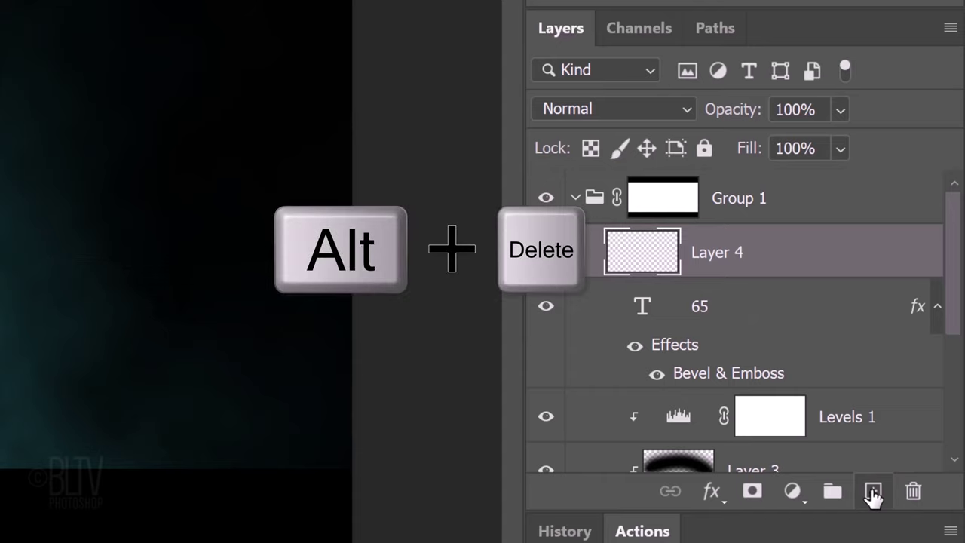
key(alt+Delete)
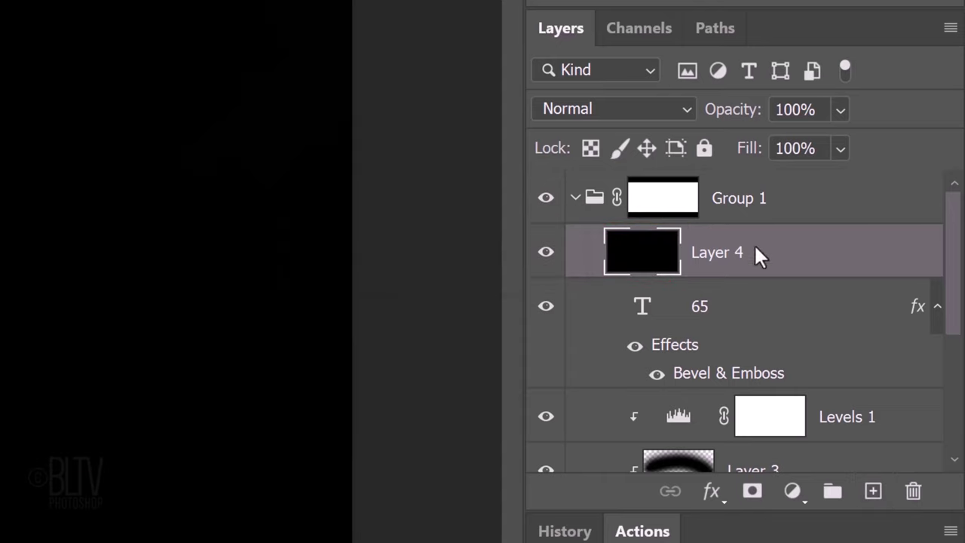
click(688, 110)
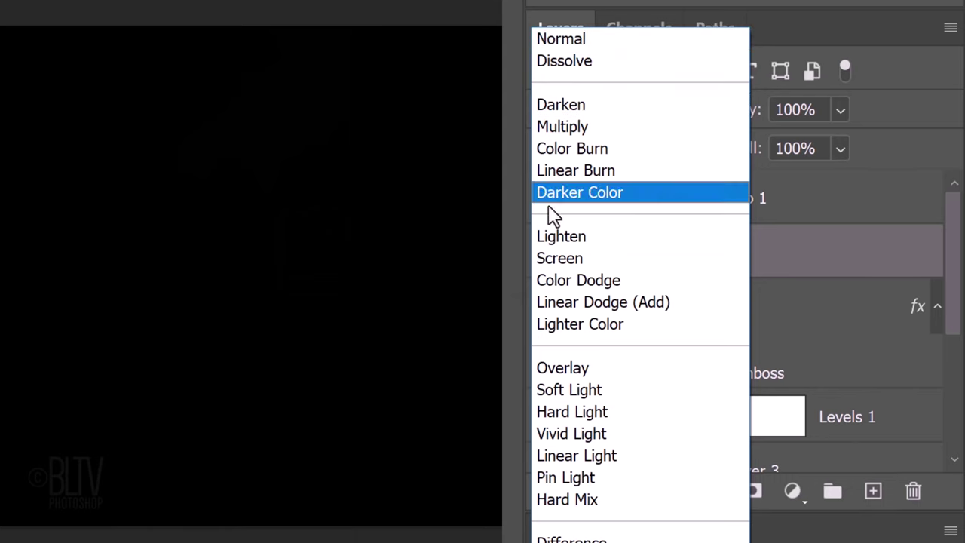
click(558, 261)
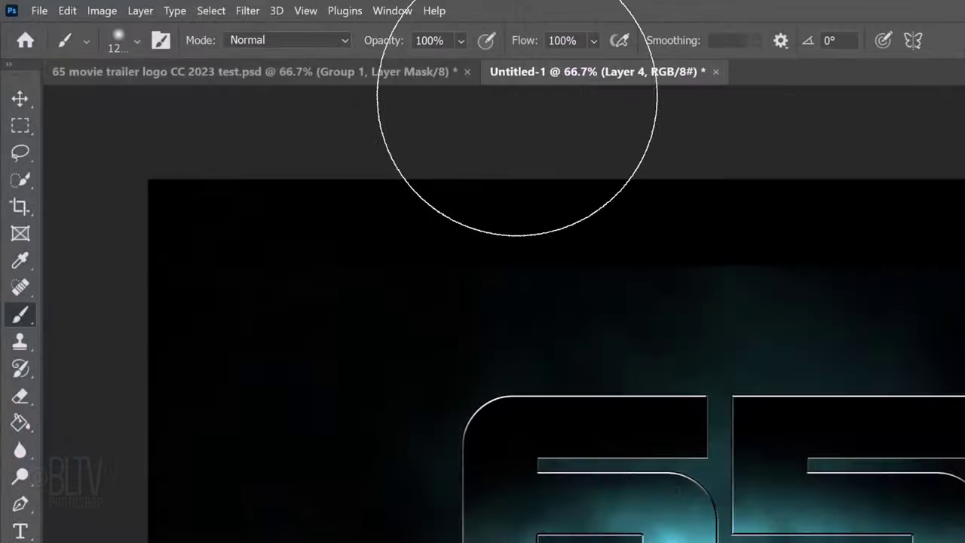
Render a 105mm Prime lens flare at 50% brightness on the black layer
click(247, 11)
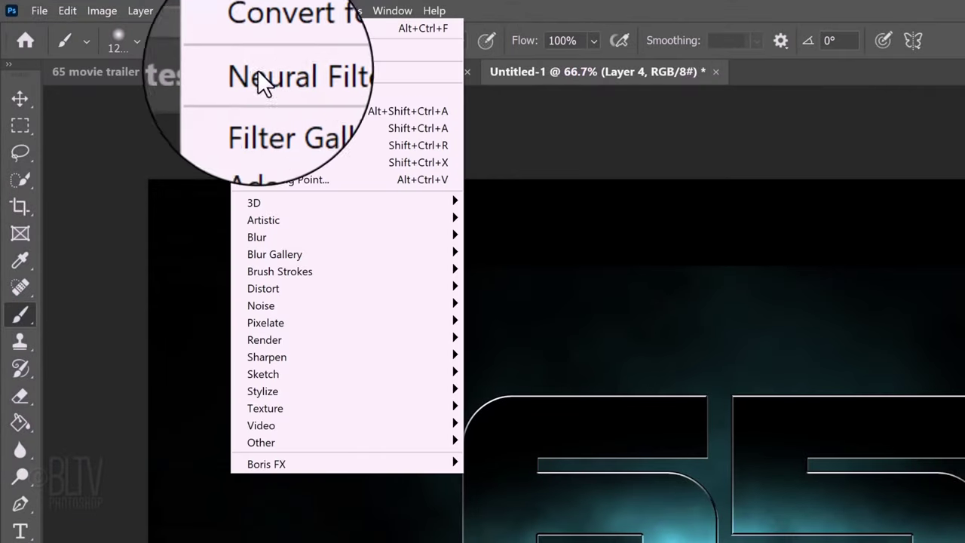
mouse_move(269, 339)
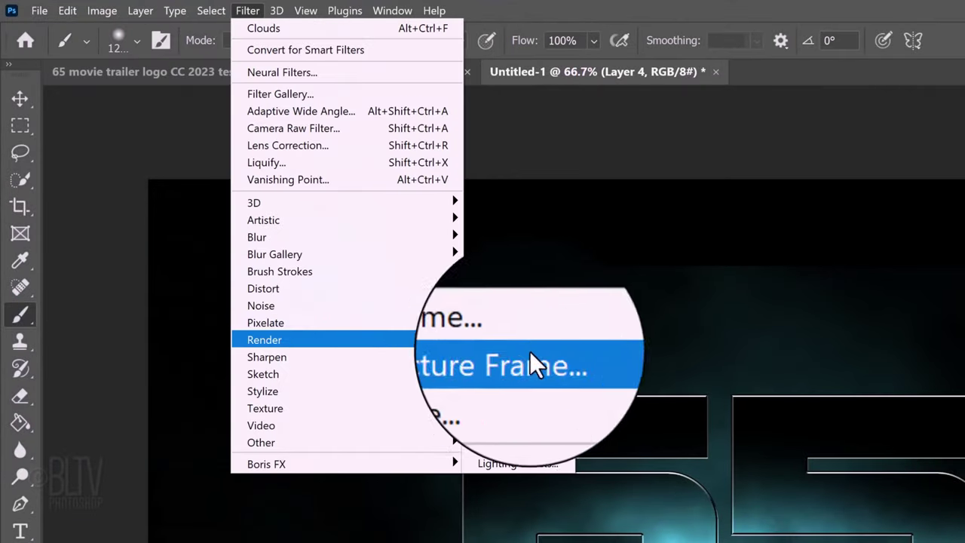
click(499, 445)
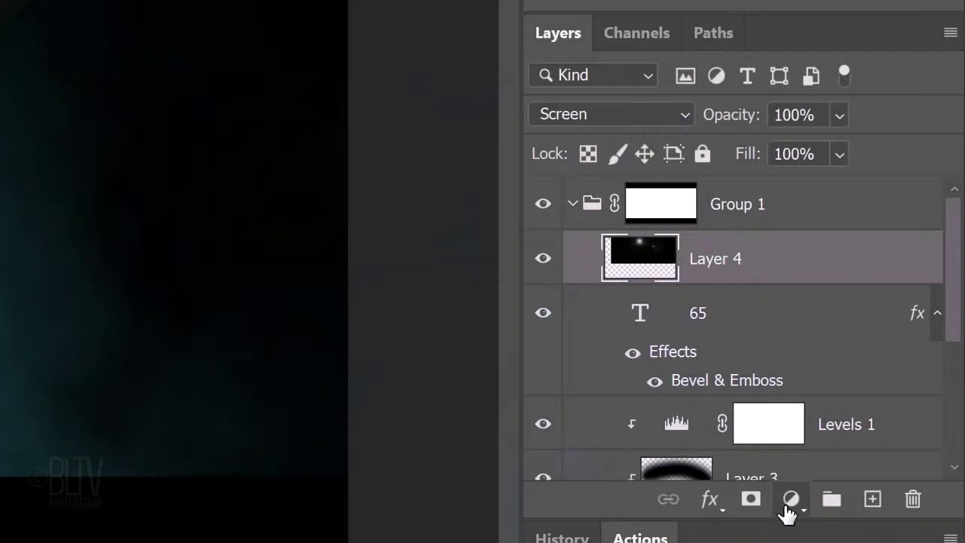
Add a #308292 Solid Color fill layer and set its blend mode to Color
click(790, 505)
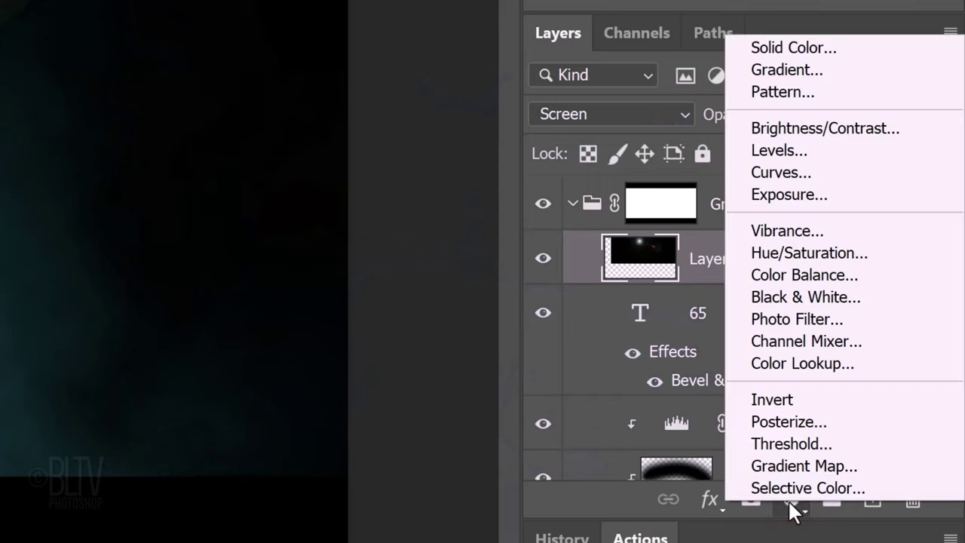
click(778, 45)
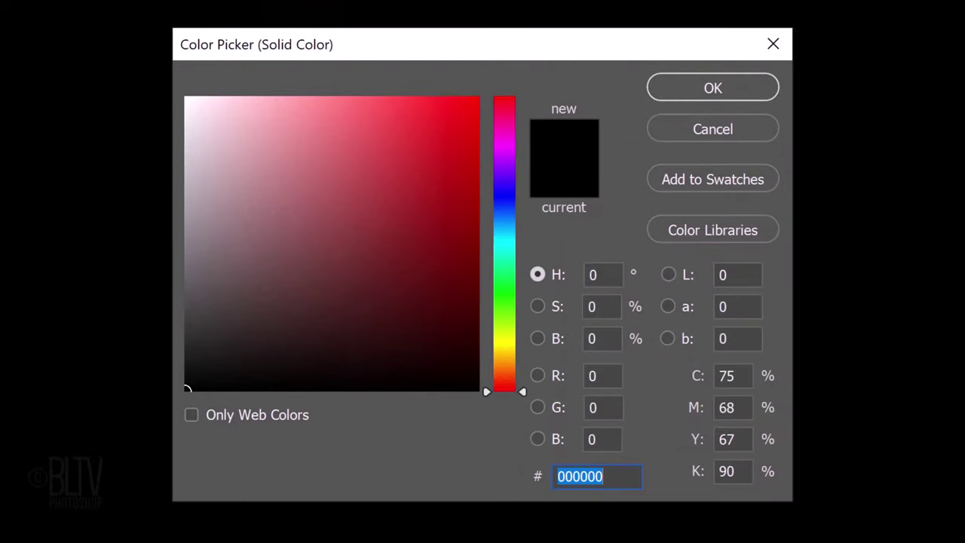
text(30)
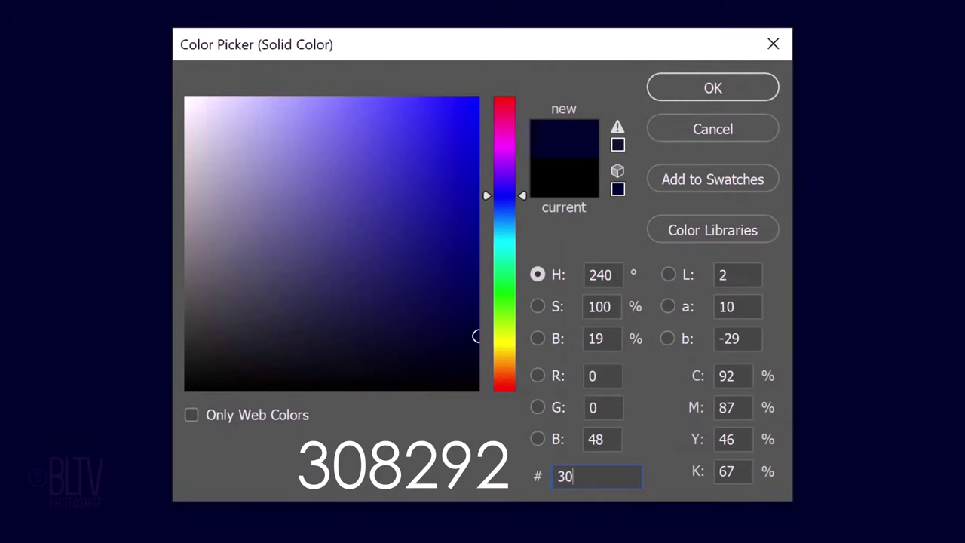
text(82)
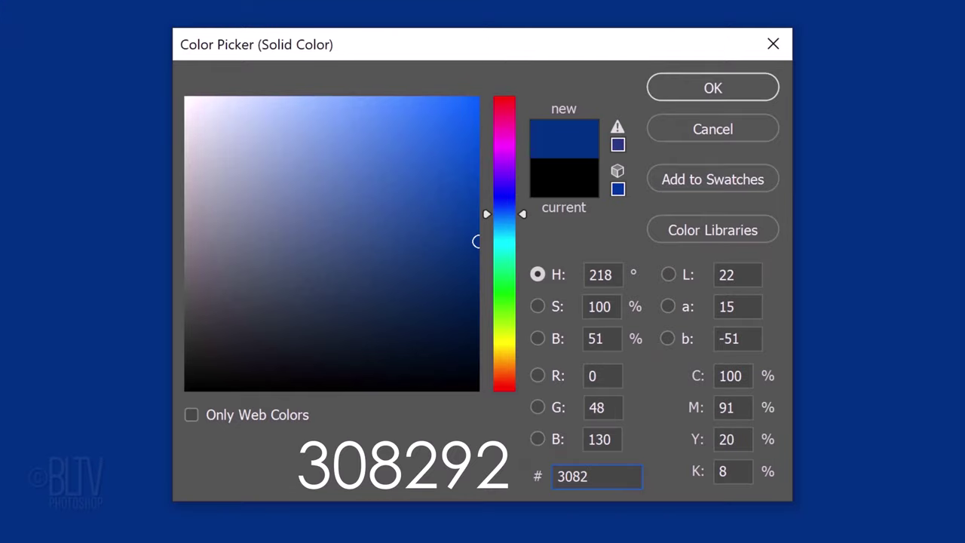
text(92)
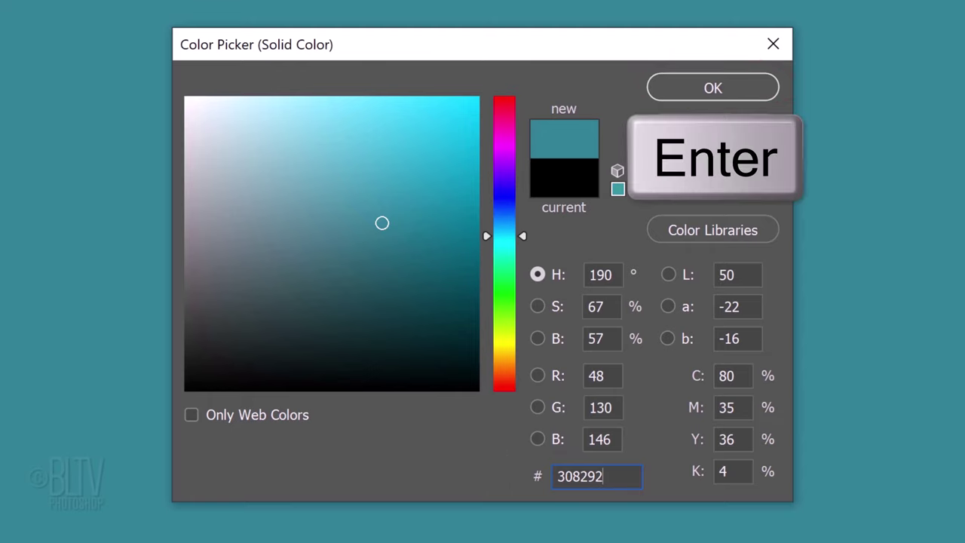
key(Return)
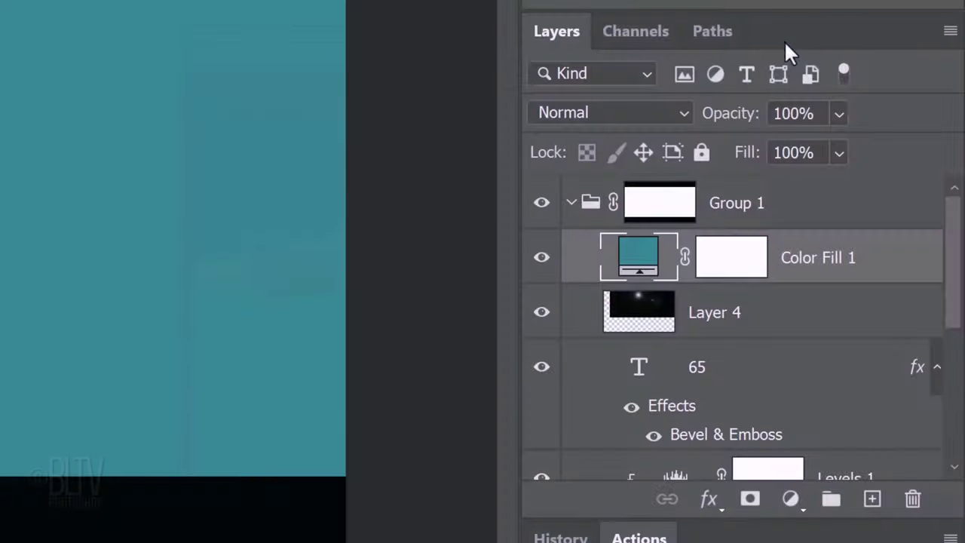
click(680, 113)
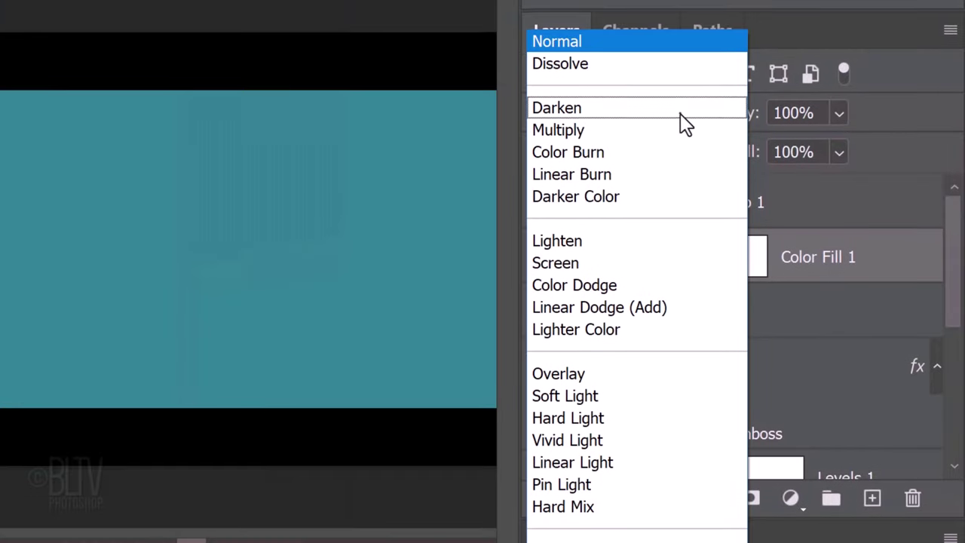
click(539, 490)
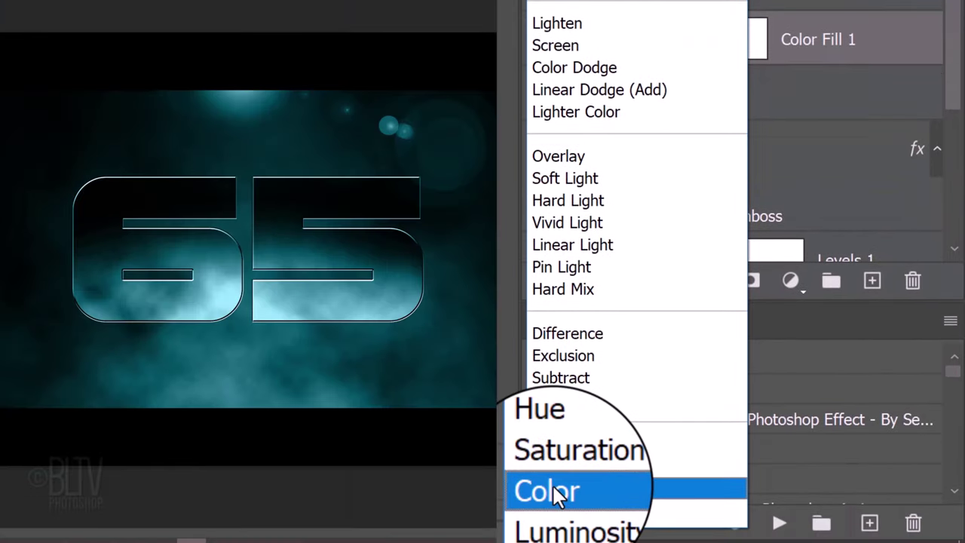
click(552, 486)
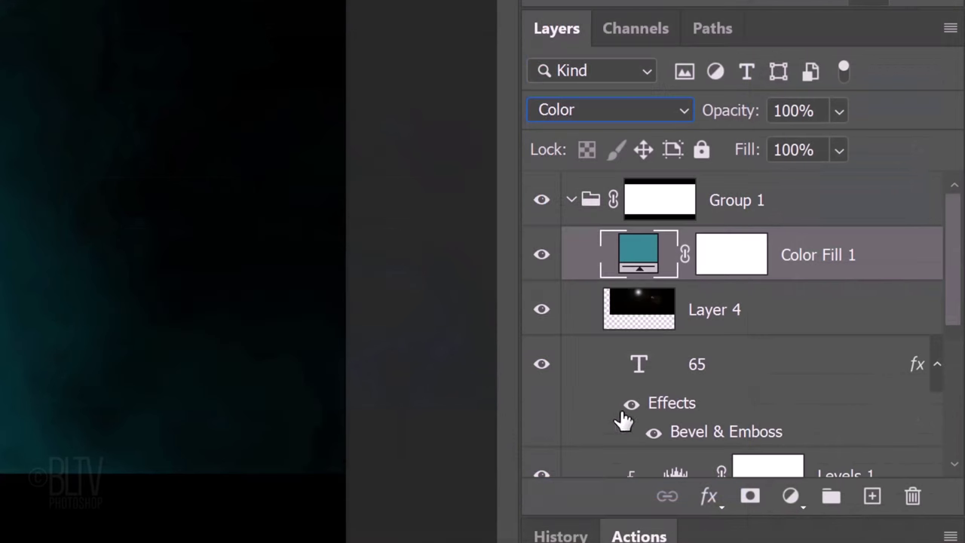
Stretch the Layer 4 lens flare horizontally to 155% width and commit the transform
click(650, 309)
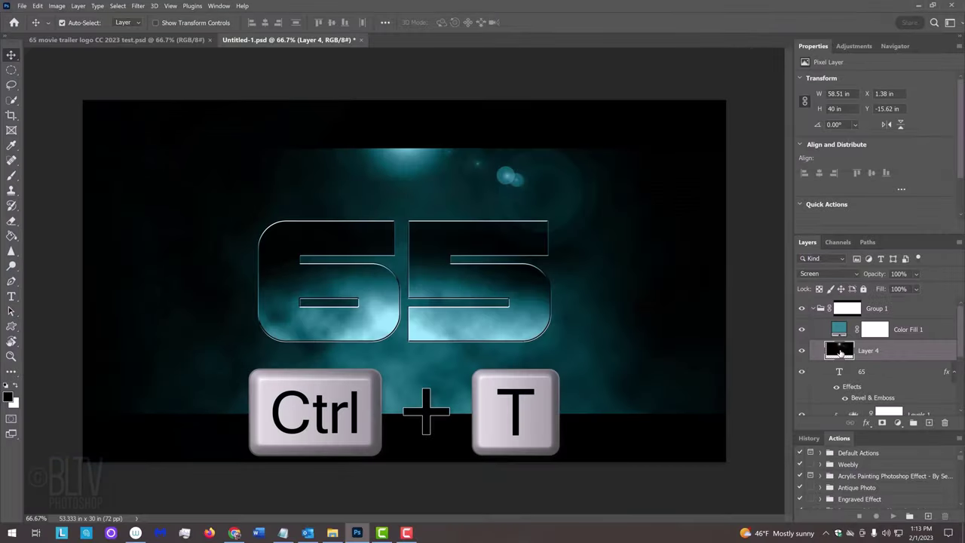
key(ctrl+t)
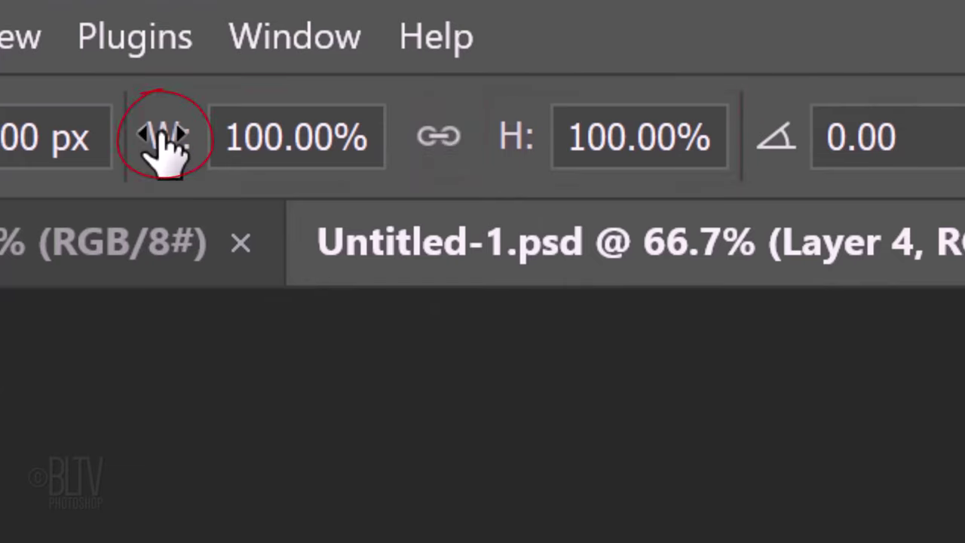
drag(162, 138, 330, 156)
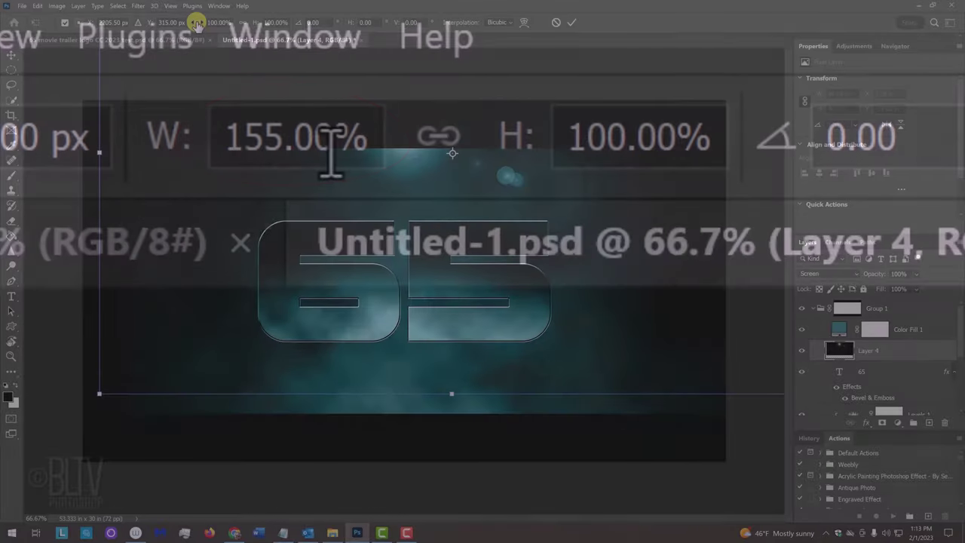
click(324, 139)
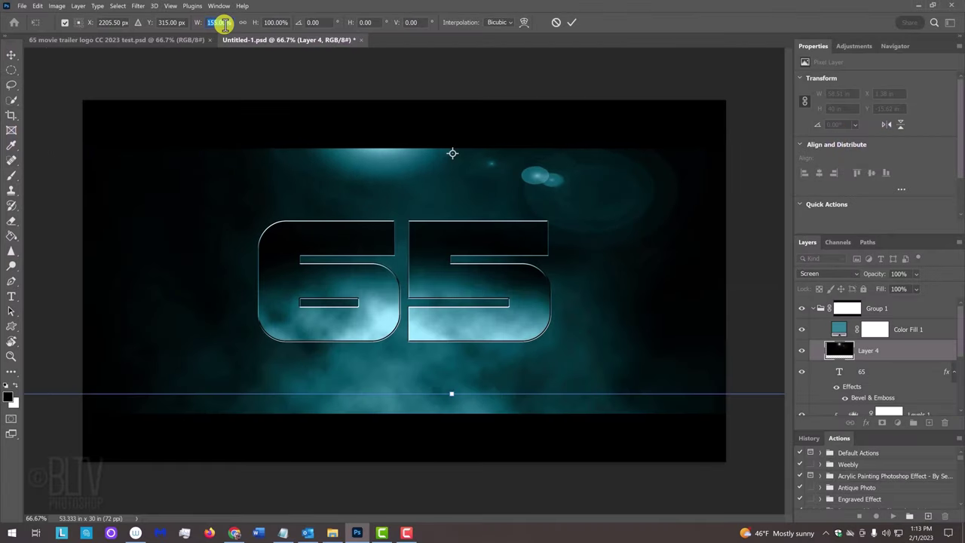
key(Return)
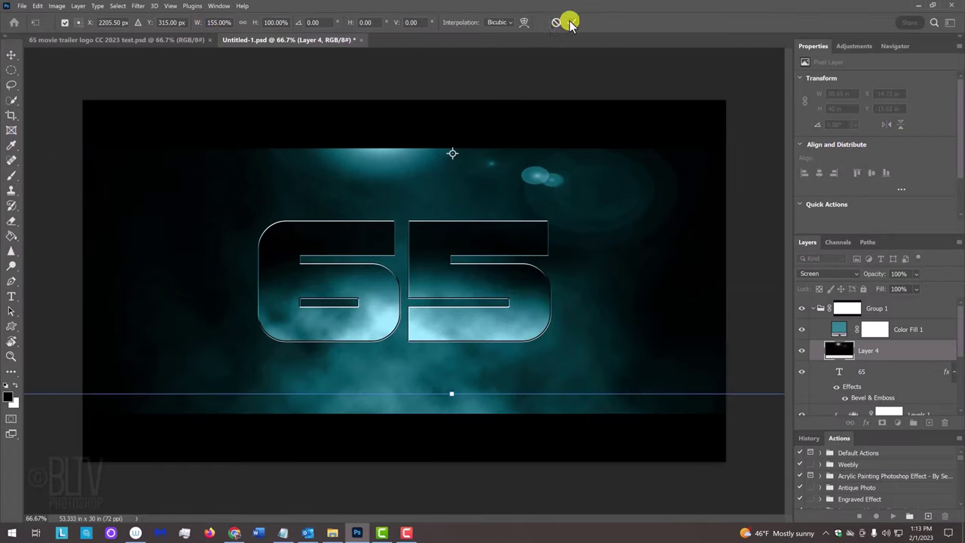
click(567, 22)
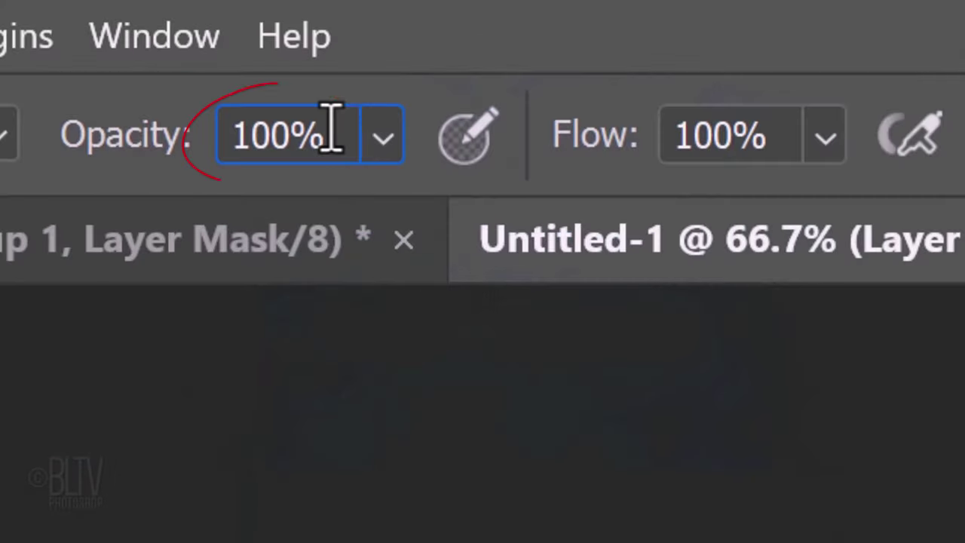
Change the brush opacity to 50%, leaving flow at 100%
click(332, 132)
text(50)
key(Return)
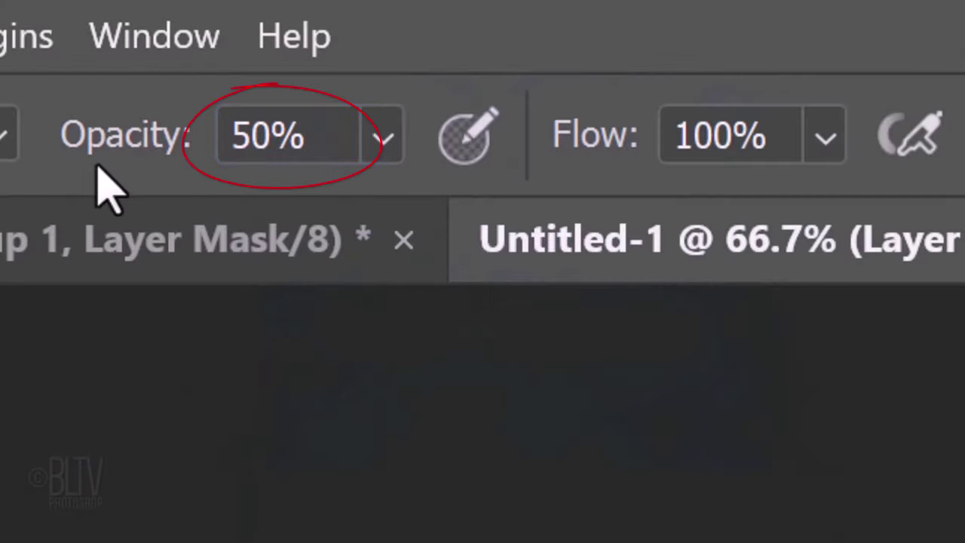